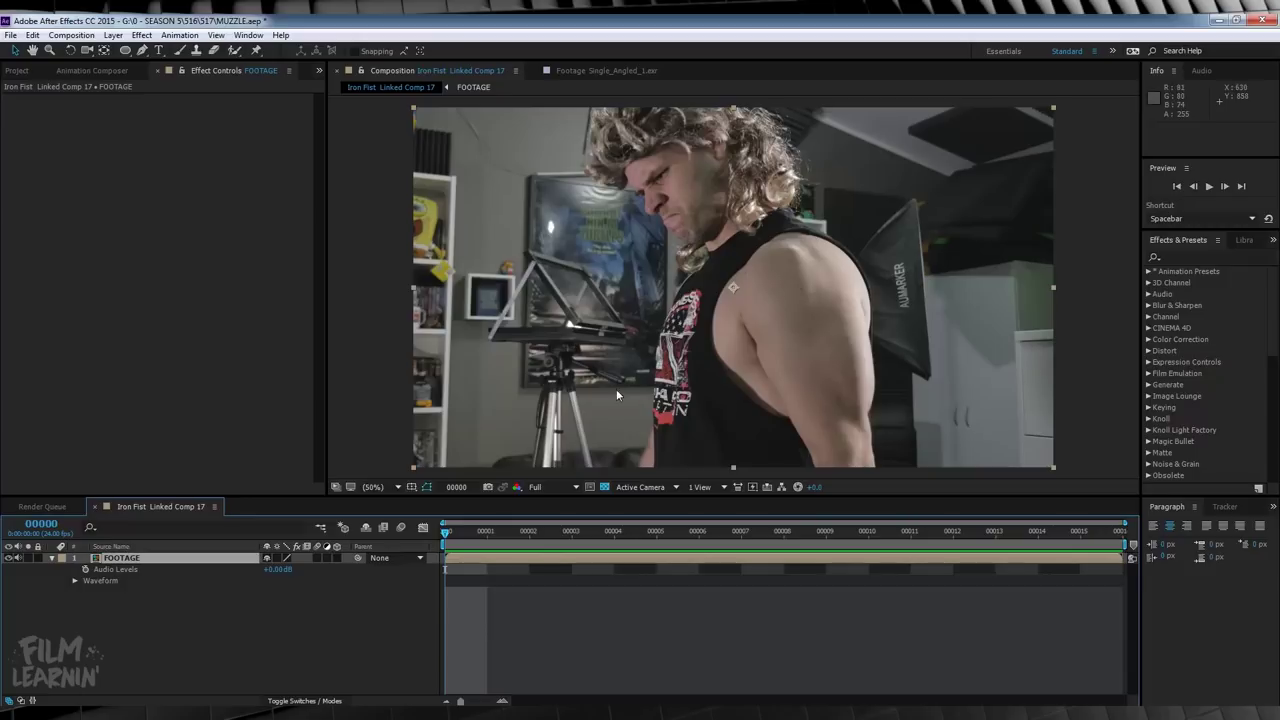
# Play the gun footage, and look through the two muzzle flash images and the brass shell clip in the project.
pyautogui.click(17, 71)
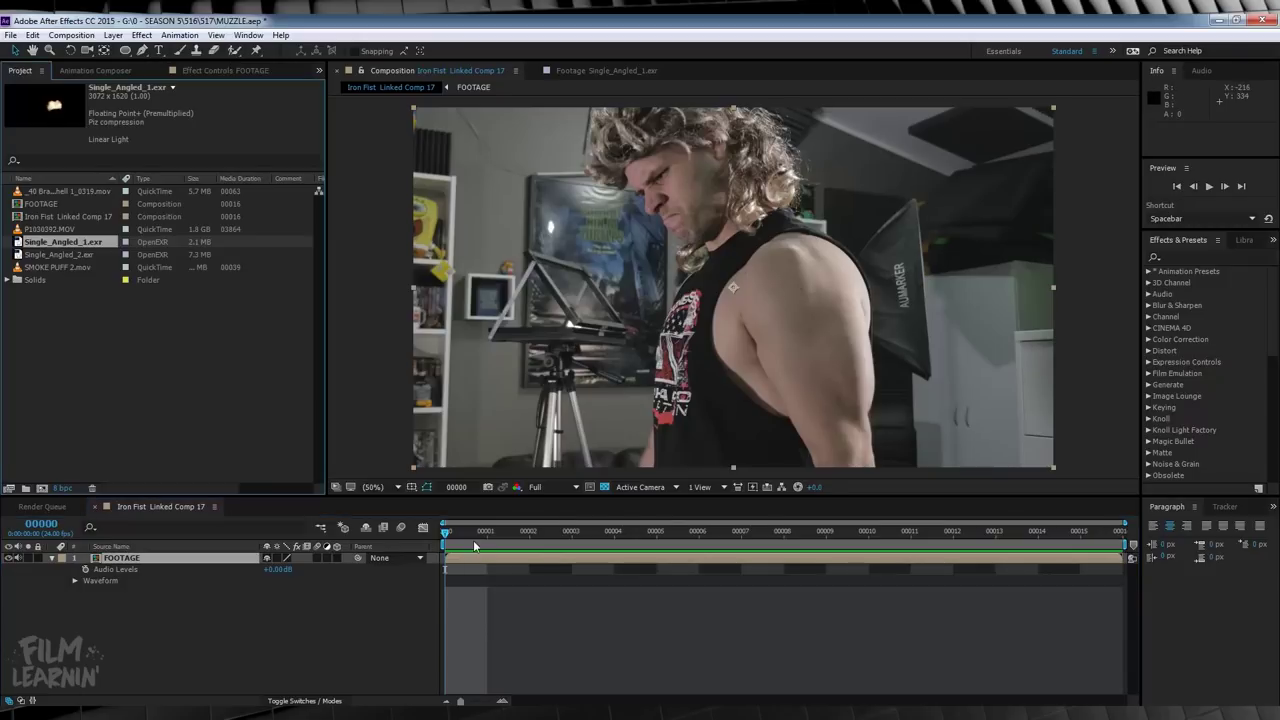
pyautogui.press('space')
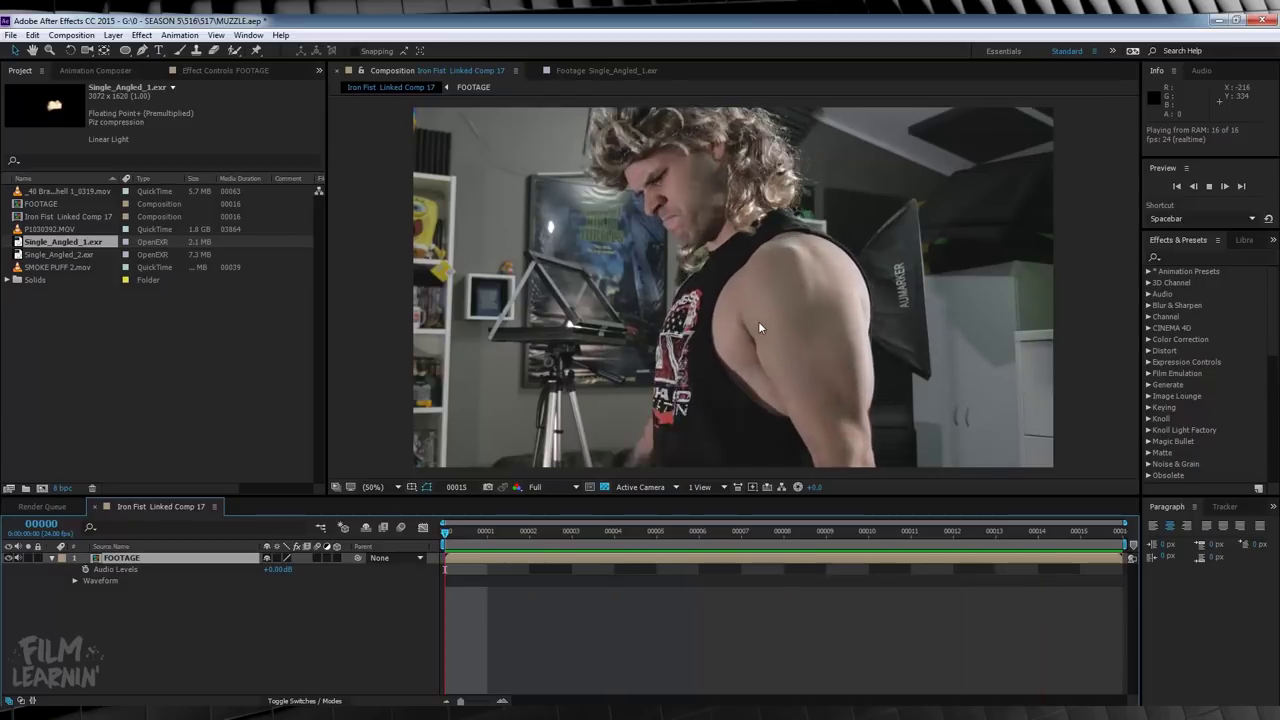
pyautogui.moveTo(571, 538)
pyautogui.mouseDown()
pyautogui.moveTo(539, 538)
pyautogui.moveTo(908, 538)
pyautogui.moveTo(572, 538)
pyautogui.mouseUp()
pyautogui.click(73, 253)
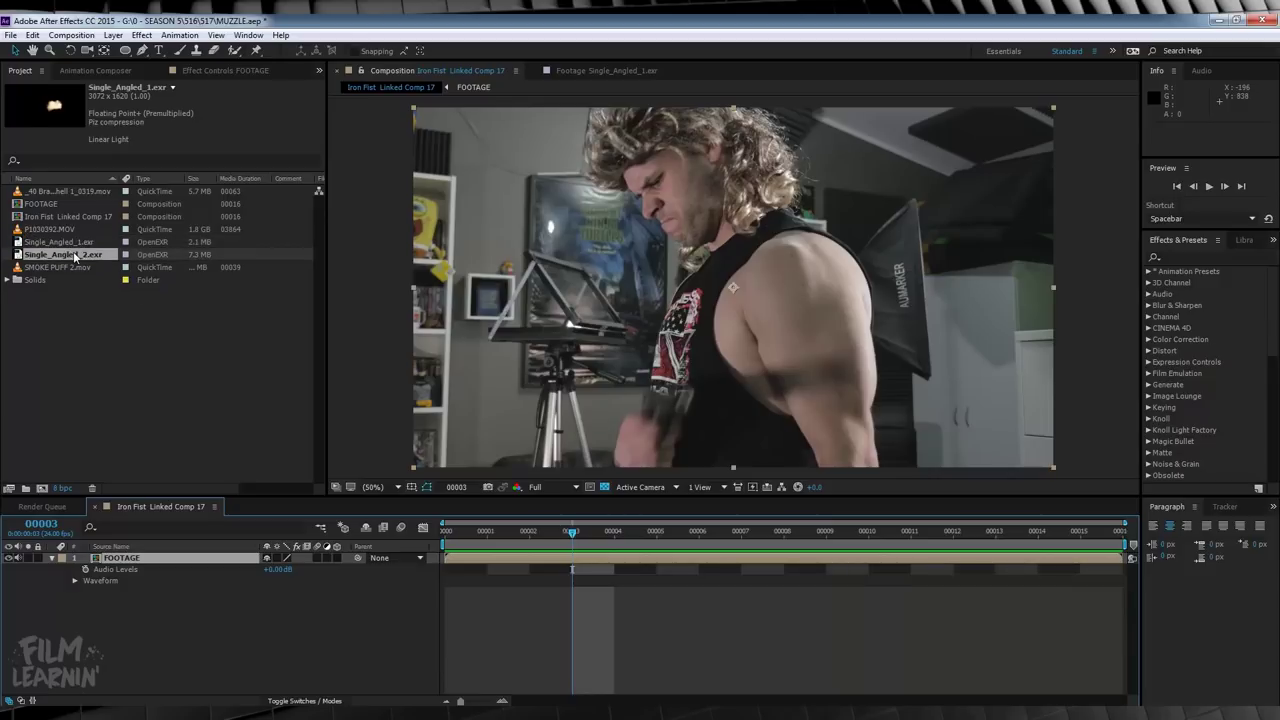
pyautogui.click(73, 242)
pyautogui.click(71, 254)
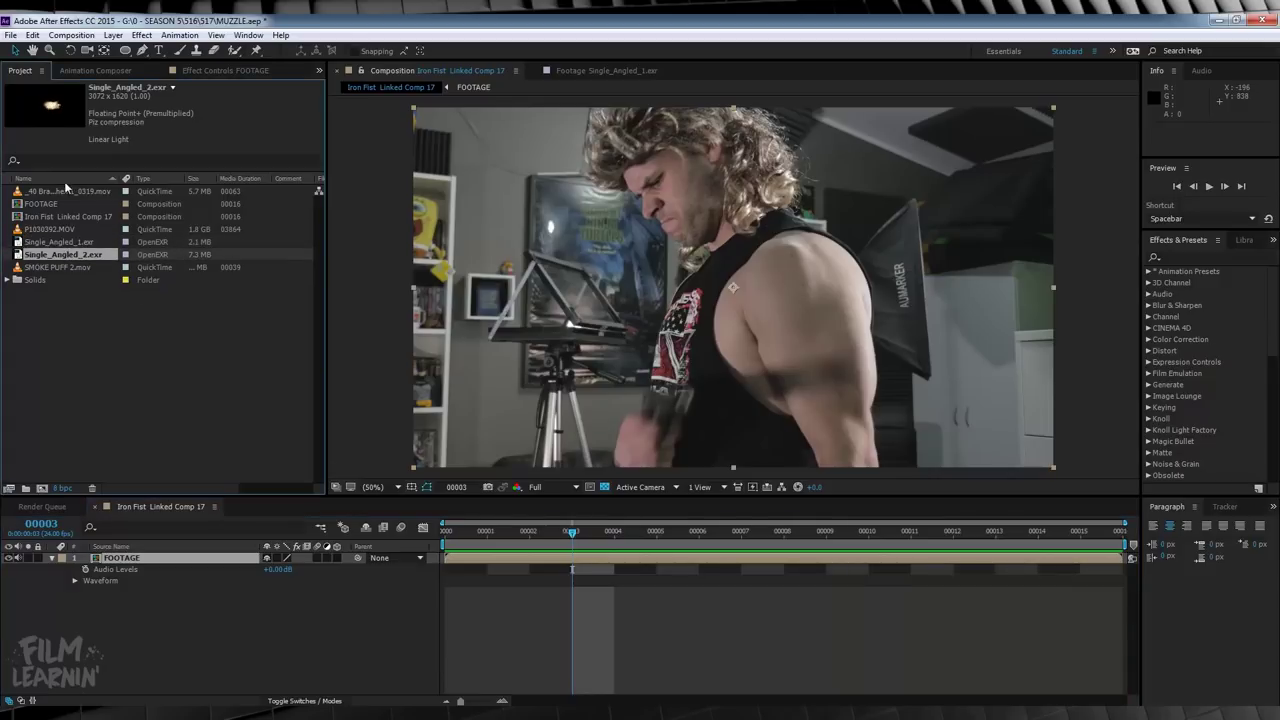
pyautogui.doubleClick(67, 190)
pyautogui.press('space')
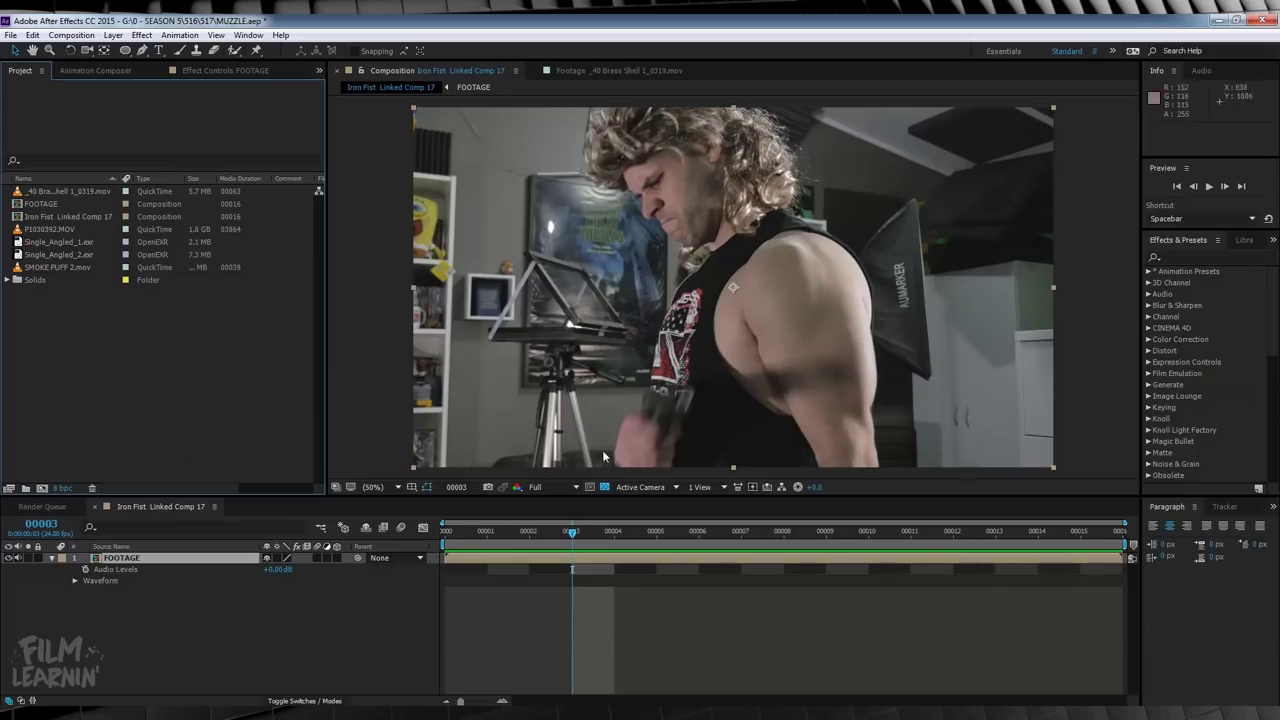
# Find the first shot in the footage and place Single_Angled_1.exr above the FOOTAGE layer, starting at frame 5.
pyautogui.click(446, 533)
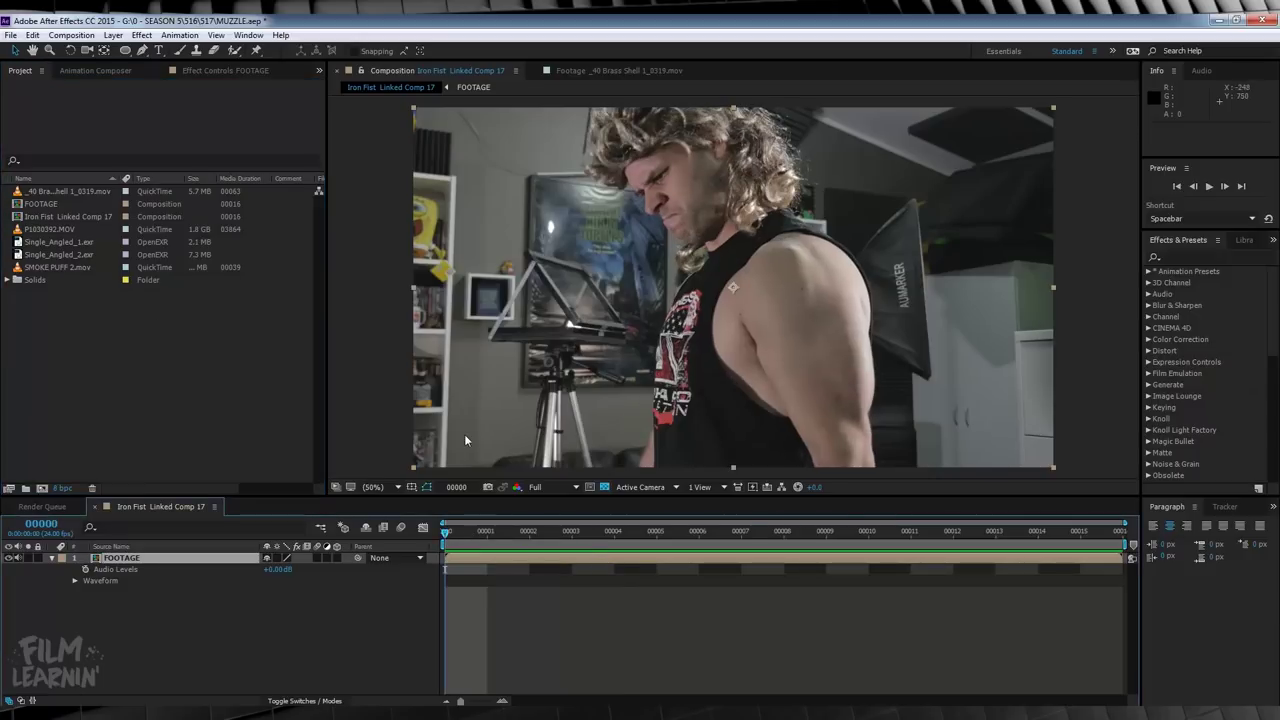
pyautogui.click(604, 533)
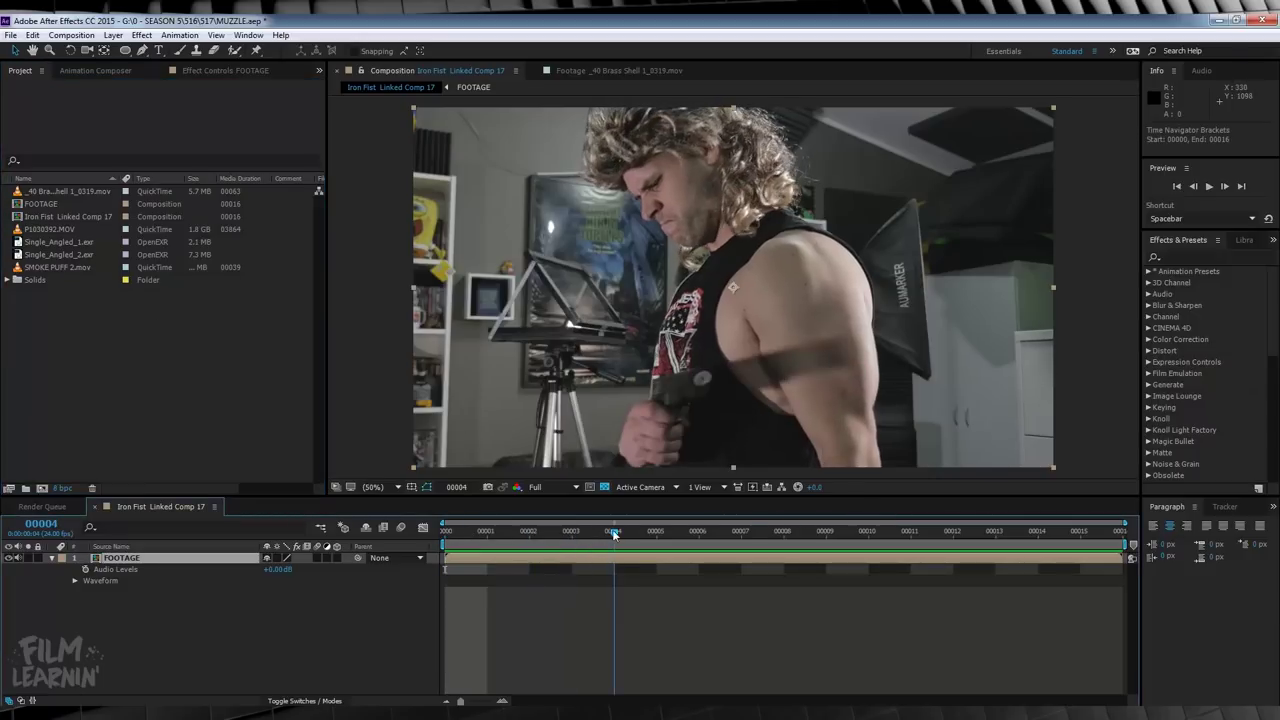
pyautogui.click(645, 533)
pyautogui.moveTo(672, 535)
pyautogui.mouseDown()
pyautogui.moveTo(683, 534)
pyautogui.moveTo(657, 536)
pyautogui.mouseUp()
pyautogui.click(77, 243)
pyautogui.moveTo(72, 246); pyautogui.dragTo(659, 558)
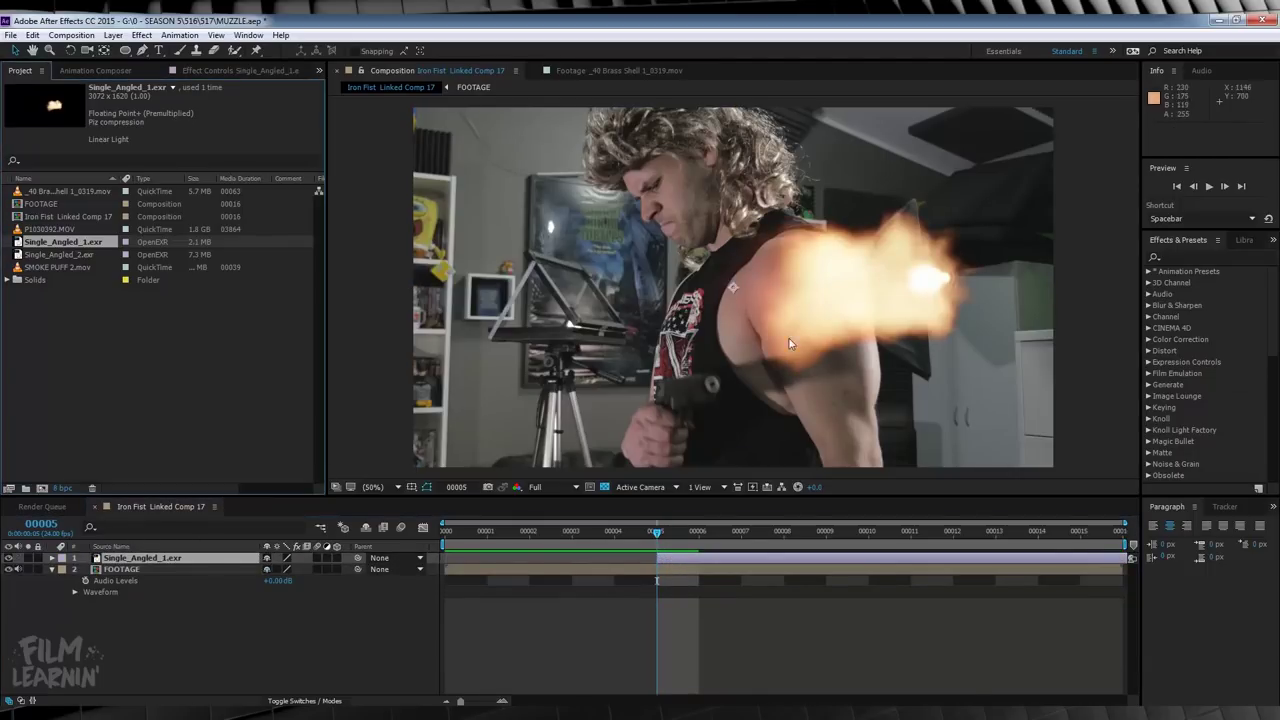
# Flip the Single_Angled_1 muzzle flash horizontally and move it onto the gun's muzzle.
pyautogui.click(113, 35)
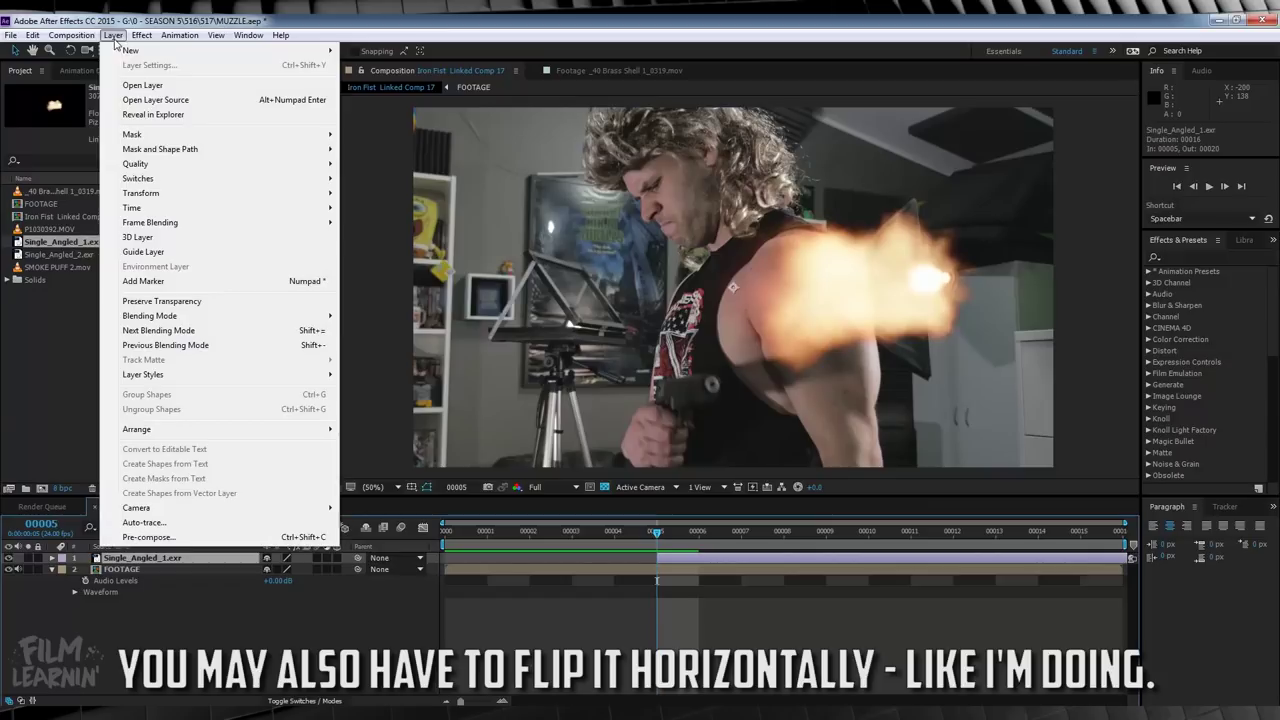
pyautogui.moveTo(150, 193)
pyautogui.click(386, 306)
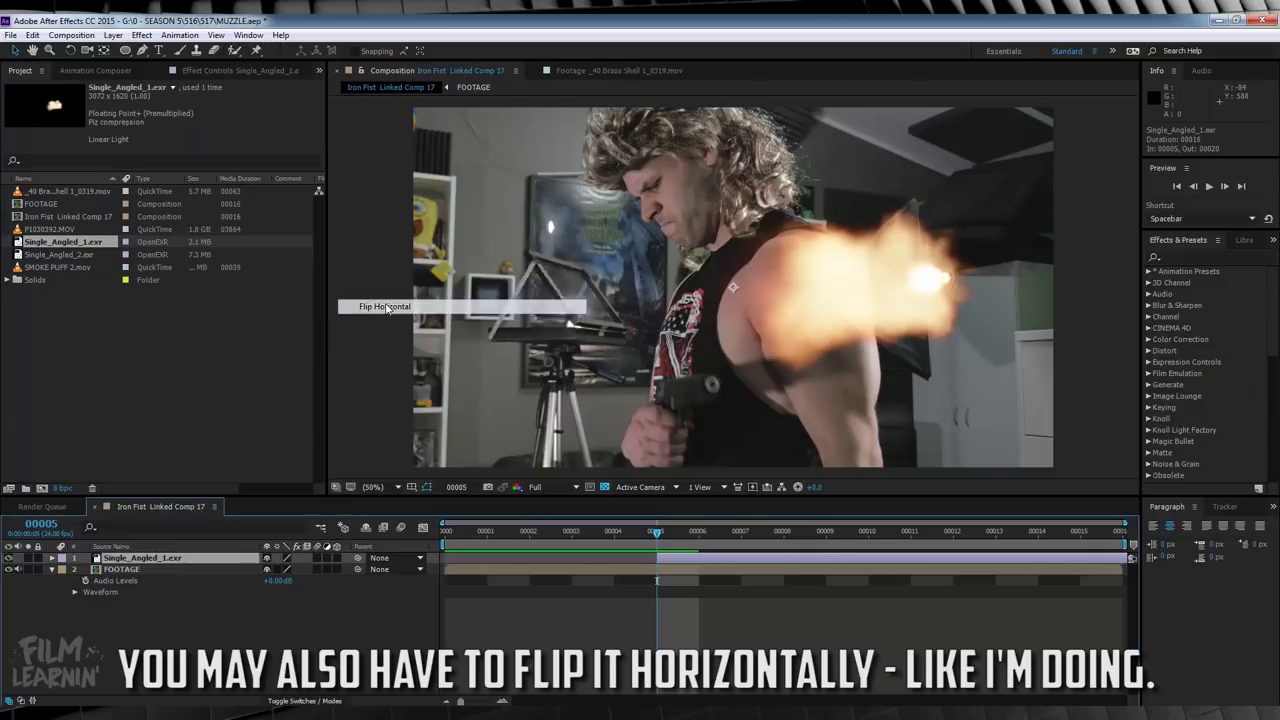
pyautogui.moveTo(551, 284); pyautogui.dragTo(748, 389)
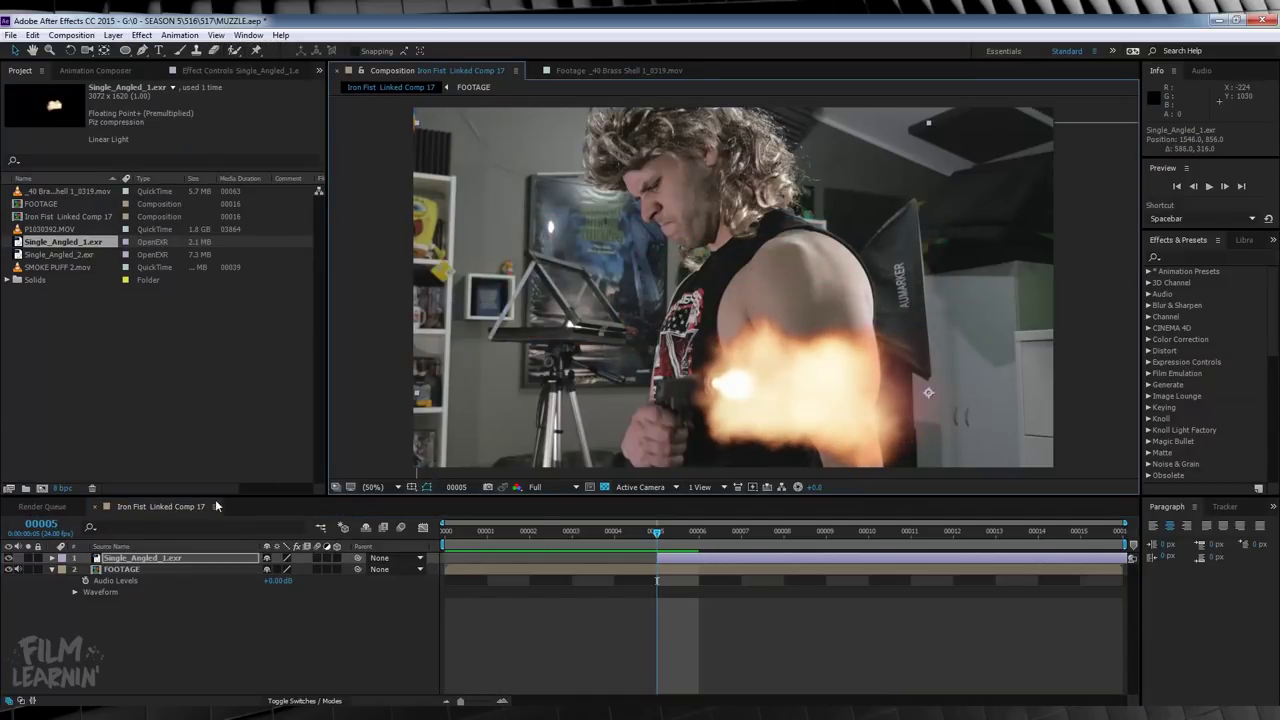
# Scale the Single_Angled_1 flash to 84% keeping the flip, rotate it to -7°, and realign it with the muzzle.
pyautogui.press('s')
pyautogui.moveTo(284, 569); pyautogui.dragTo(295, 569)
pyautogui.moveTo(805, 382); pyautogui.dragTo(764, 384)
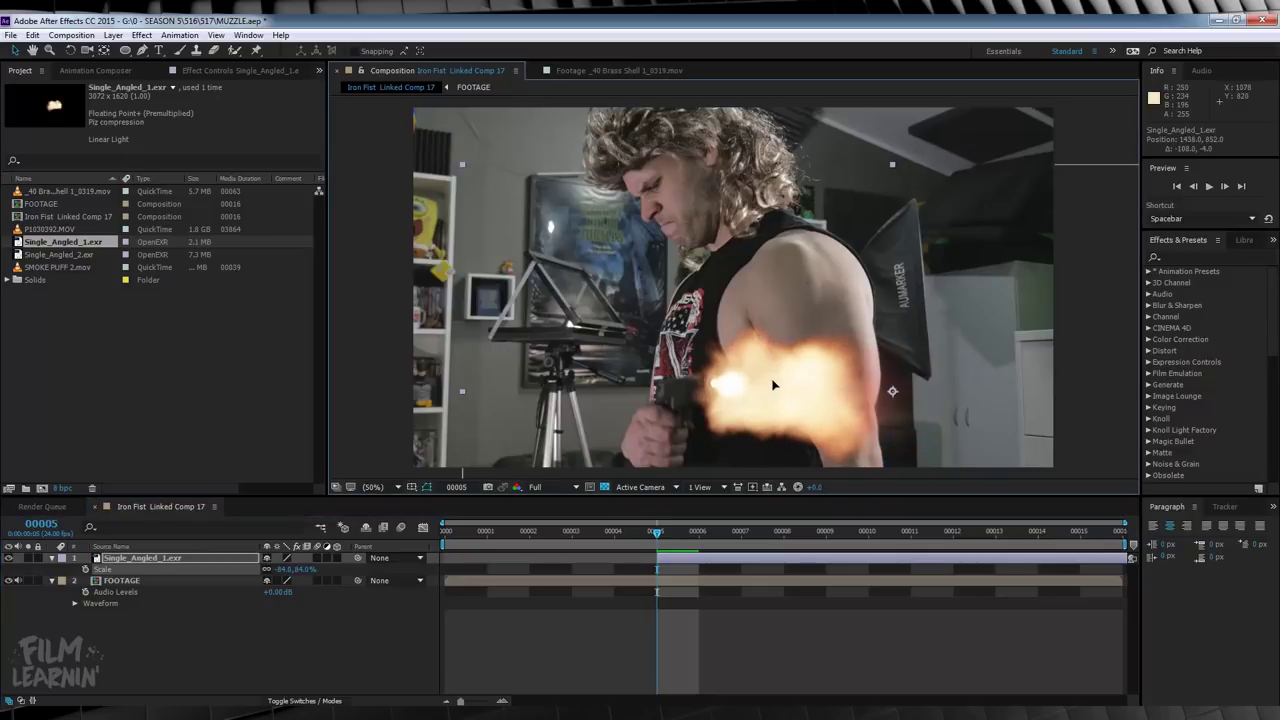
pyautogui.moveTo(285, 569); pyautogui.dragTo(271, 569)
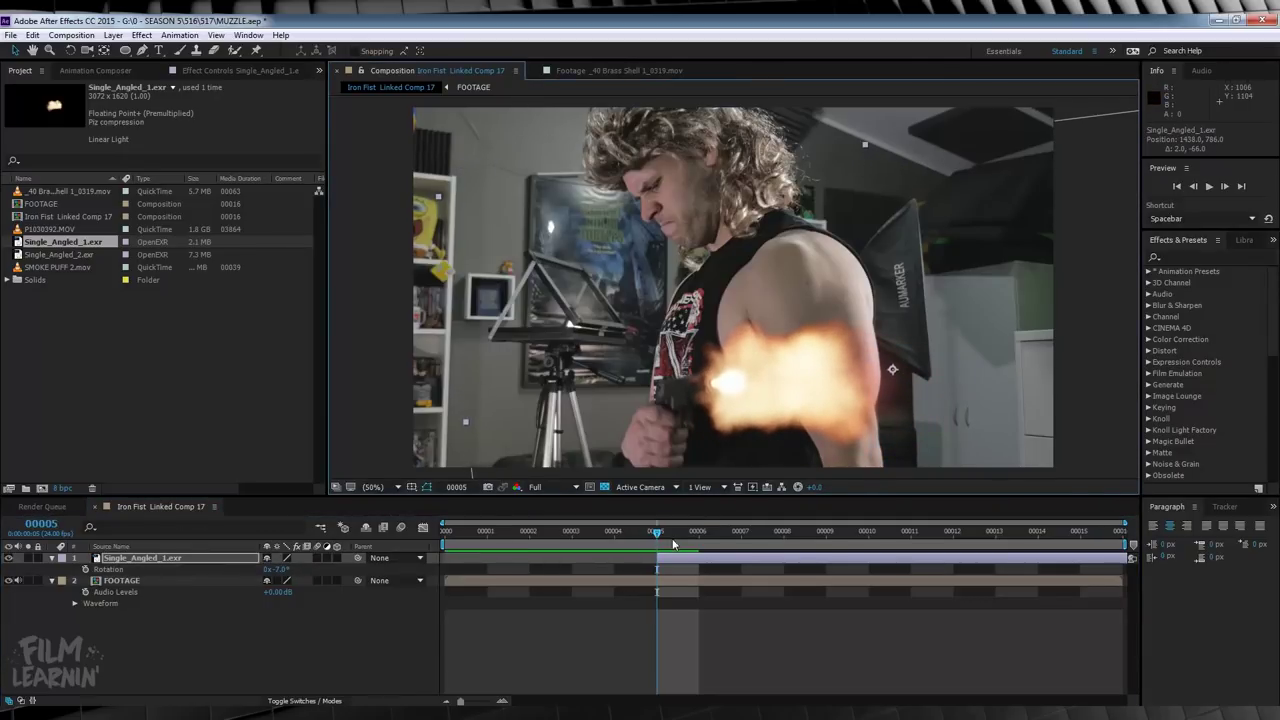
# Split the Single_Angled_1 layer at frame 6 and delete the part after it, leaving a one-frame flash.
pyautogui.moveTo(660, 535); pyautogui.dragTo(694, 534)
pyautogui.click(720, 557)
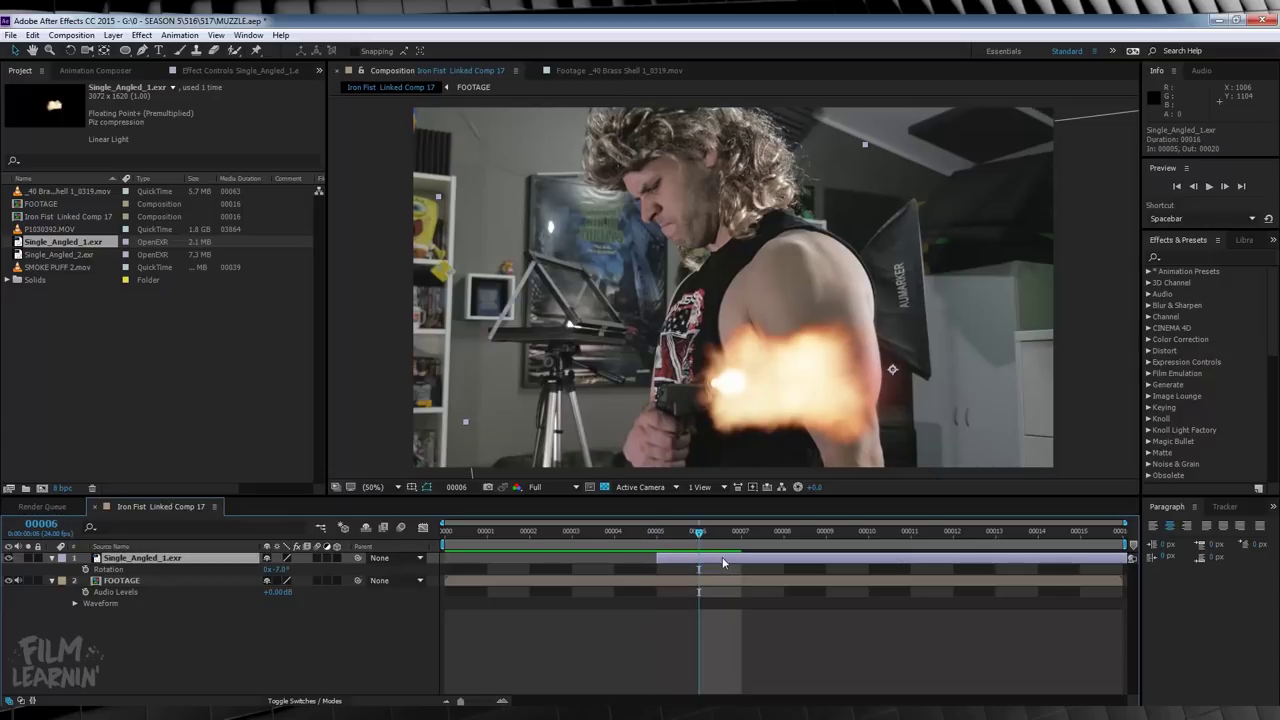
pyautogui.hotkey('ctrl', 'shift', 'd')
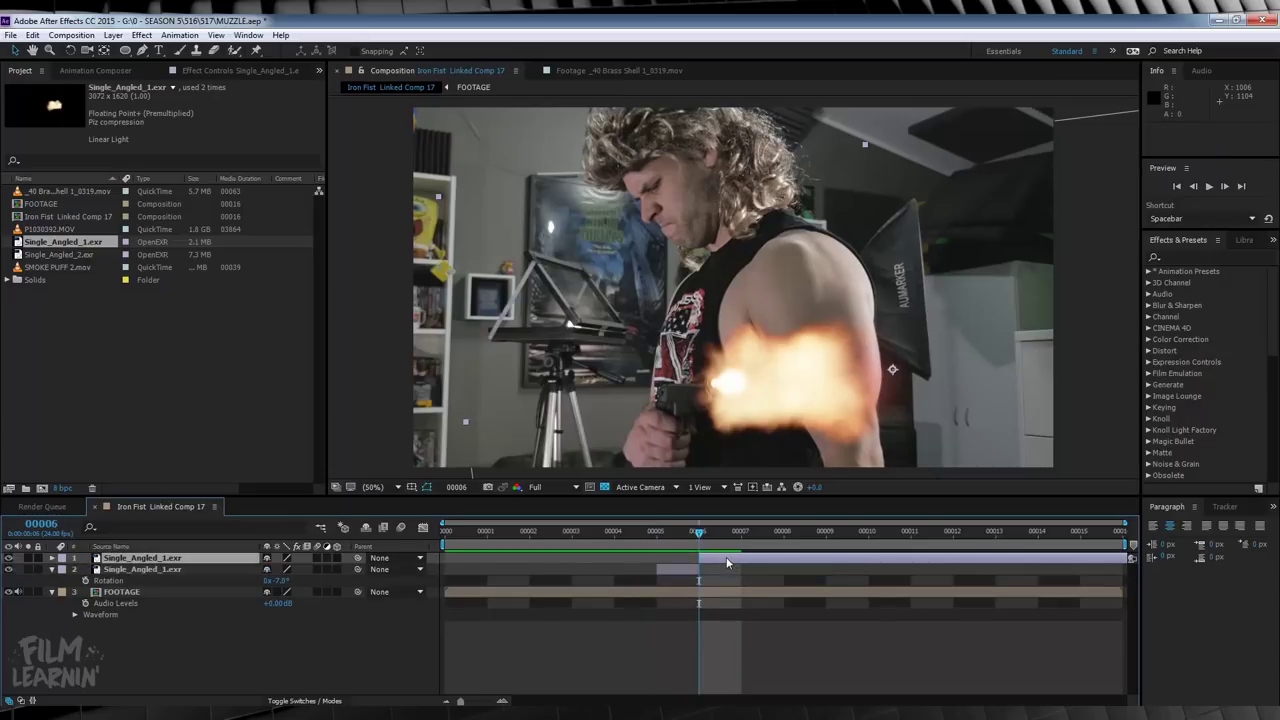
pyautogui.press('Delete')
# Place Single_Angled_2.exr at frame 9, flip it horizontally, and move it onto the gun's muzzle.
pyautogui.moveTo(676, 536); pyautogui.dragTo(825, 533)
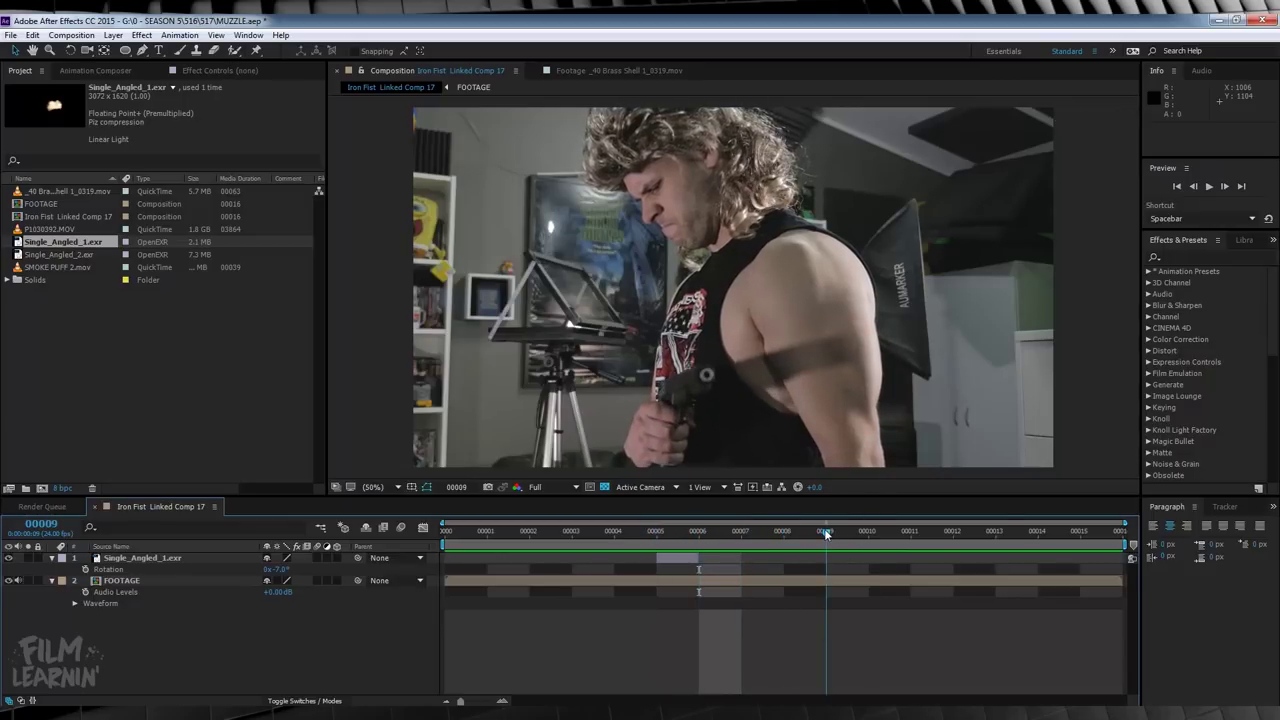
pyautogui.moveTo(60, 254); pyautogui.dragTo(834, 571)
pyautogui.click(113, 35)
pyautogui.moveTo(170, 193)
pyautogui.click(372, 304)
pyautogui.moveTo(632, 308); pyautogui.dragTo(795, 394)
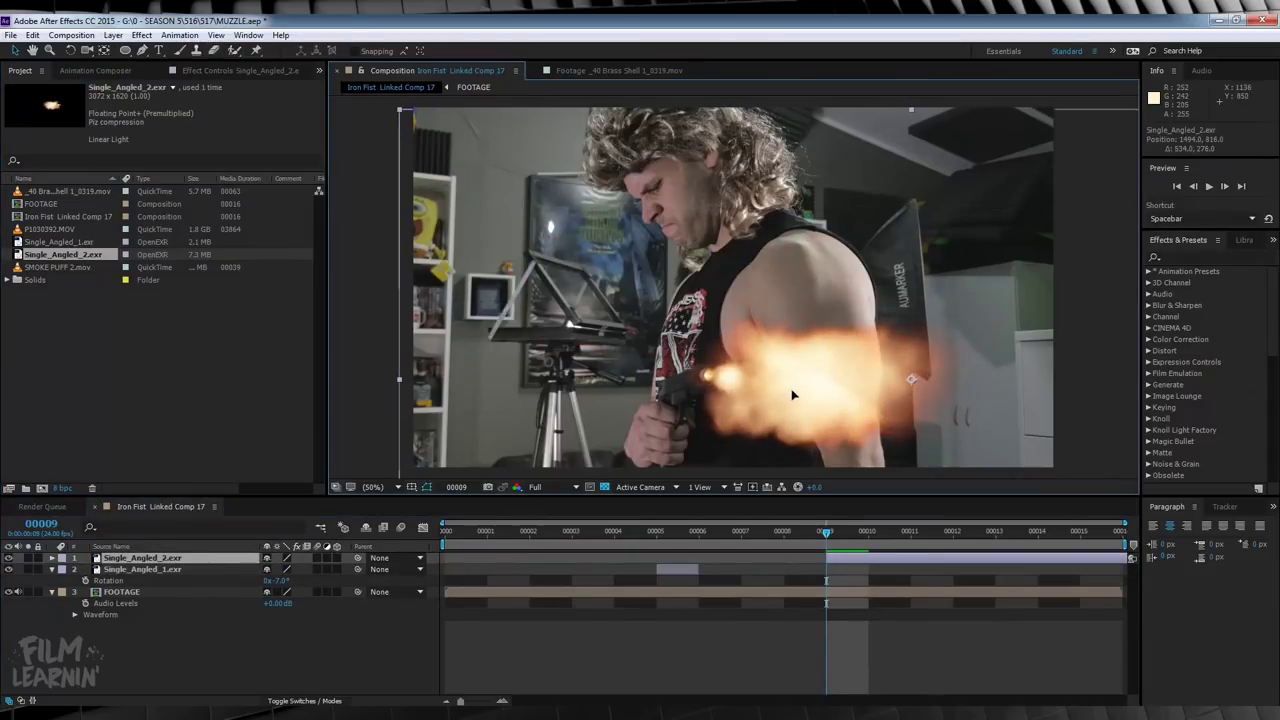
# Scale the Single_Angled_2 flash to 85% keeping the flip, and realign it with the muzzle.
pyautogui.press('s')
pyautogui.moveTo(285, 569); pyautogui.dragTo(298, 569)
pyautogui.moveTo(793, 382); pyautogui.dragTo(769, 380)
pyautogui.moveTo(285, 569); pyautogui.dragTo(289, 569)
pyautogui.moveTo(820, 383); pyautogui.dragTo(812, 382)
# Rotate the Single_Angled_2 flash to -7° and move it up to line up with the barrel.
pyautogui.press('r')
pyautogui.moveTo(285, 569); pyautogui.dragTo(279, 569)
pyautogui.click(279, 569)
pyautogui.write('-7')
pyautogui.press('Return')
pyautogui.moveTo(740, 406); pyautogui.dragTo(740, 387)
# Split the Single_Angled_2 layer after frame 9 and delete the remainder, leaving a one-frame flash.
pyautogui.hotkey('ctrl', 'shift', 'd')
pyautogui.moveTo(827, 535)
pyautogui.mouseDown()
pyautogui.moveTo(869, 535)
pyautogui.moveTo(807, 532)
pyautogui.mouseUp()
pyautogui.press('Delete')
# Change the blending mode of both muzzle flash layers together and play back the composition.
pyautogui.click(159, 557)
pyautogui.keyDown('shift'); pyautogui.click(160, 580); pyautogui.keyUp('shift')
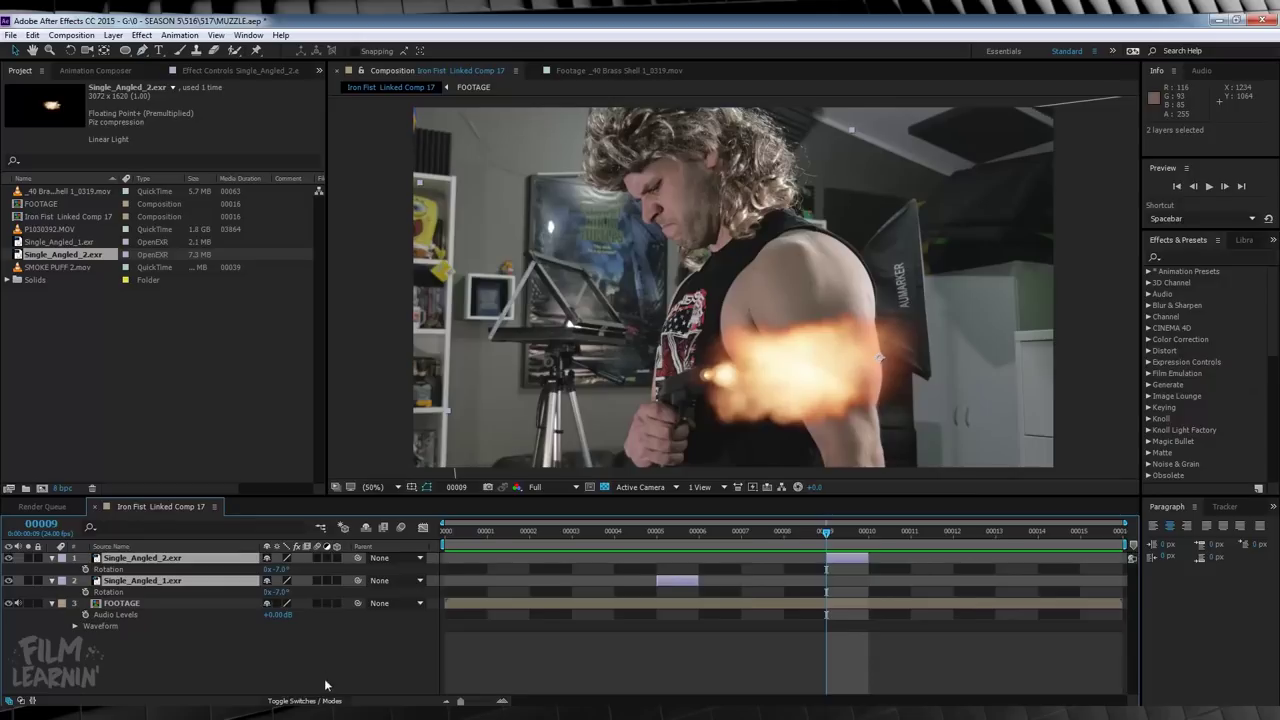
pyautogui.click(304, 700)
pyautogui.click(277, 557)
pyautogui.click(338, 290)
pyautogui.press('space')
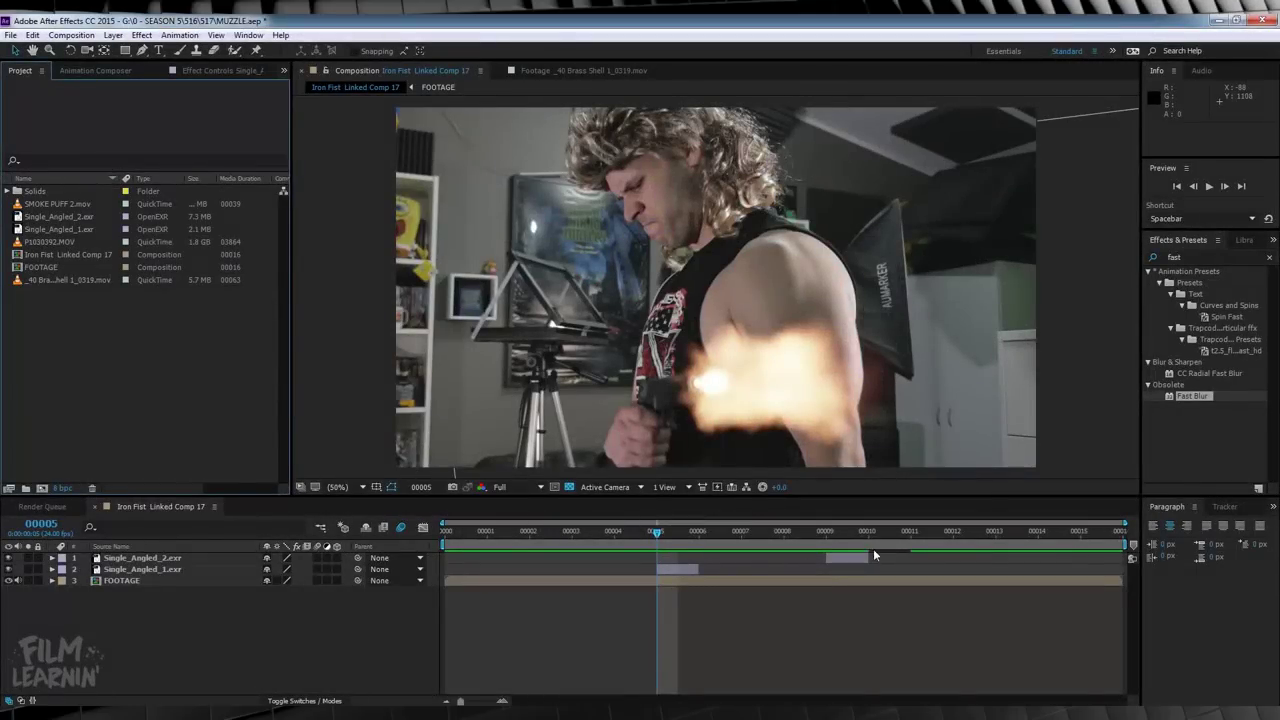
# Duplicate the Single_Angled_2 layer at frame 9 and shift the copy one frame on, to frame 10.
pyautogui.click(829, 531)
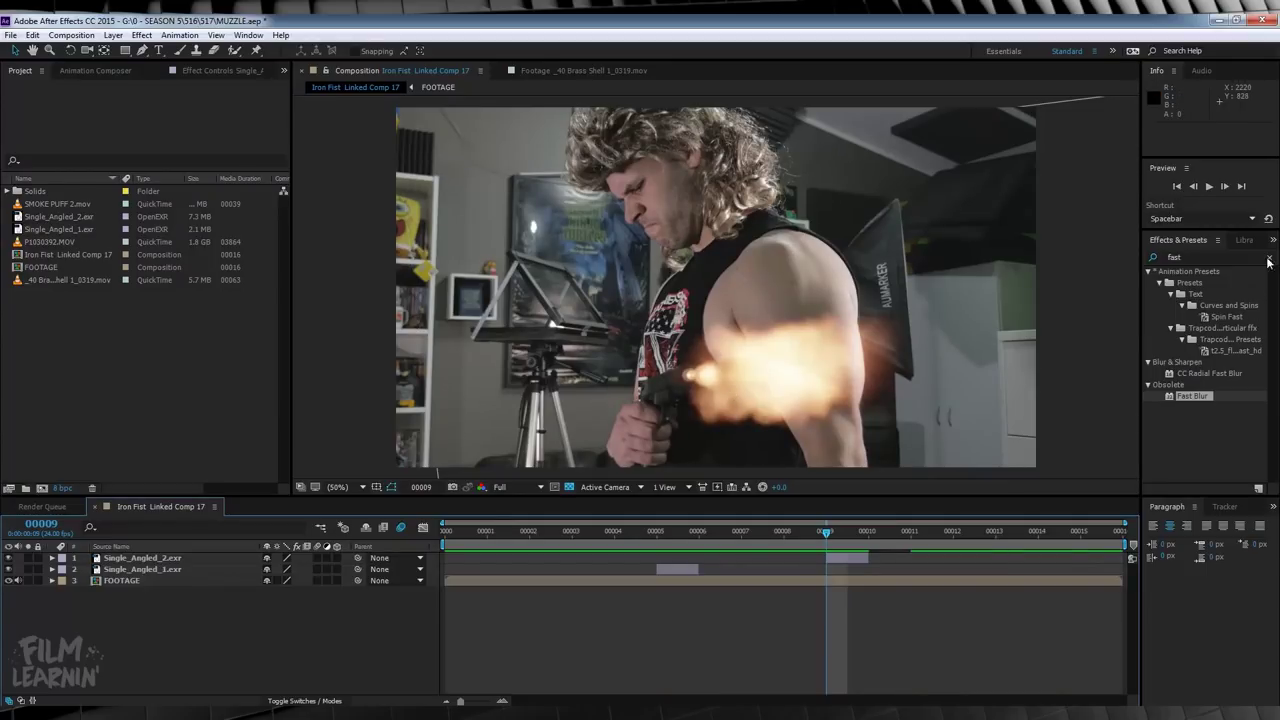
pyautogui.click(858, 559)
pyautogui.hotkey('ctrl', 'd')
pyautogui.moveTo(867, 558); pyautogui.dragTo(883, 561)
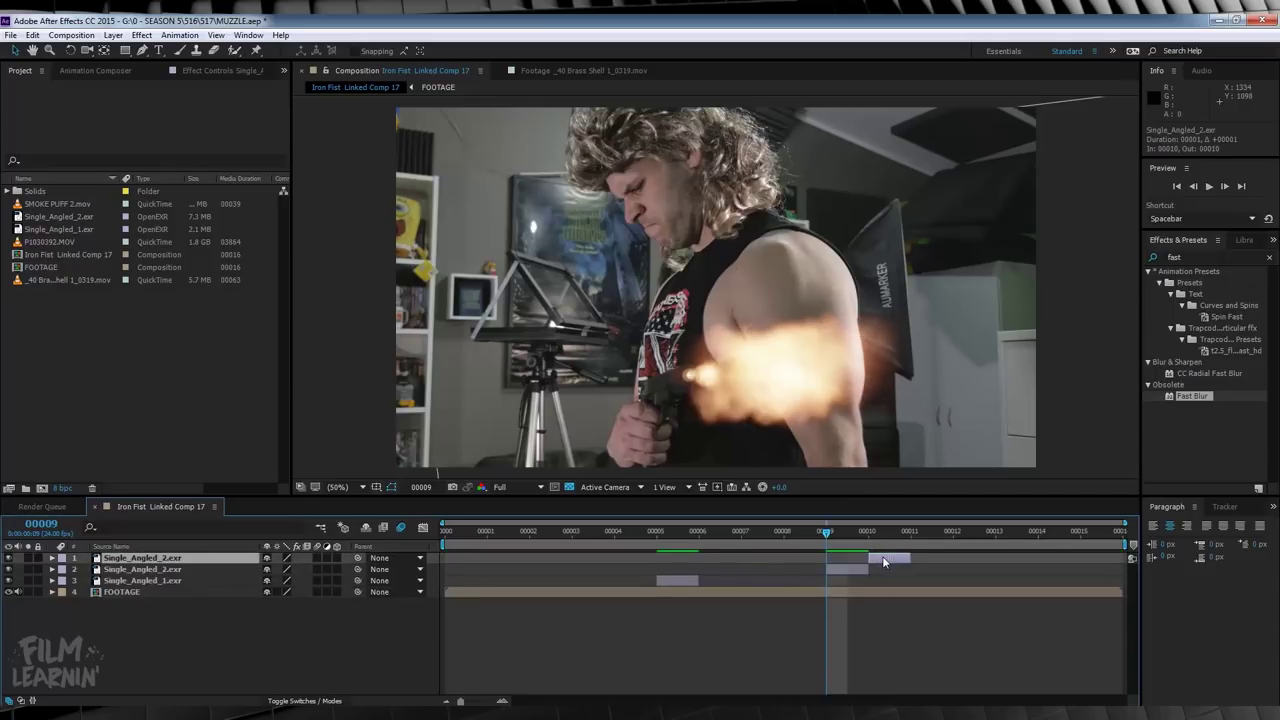
# Scale the duplicated flash at frame 10 down to 46% keeping the flip, and move it back onto the muzzle.
pyautogui.click(870, 532)
pyautogui.press('s')
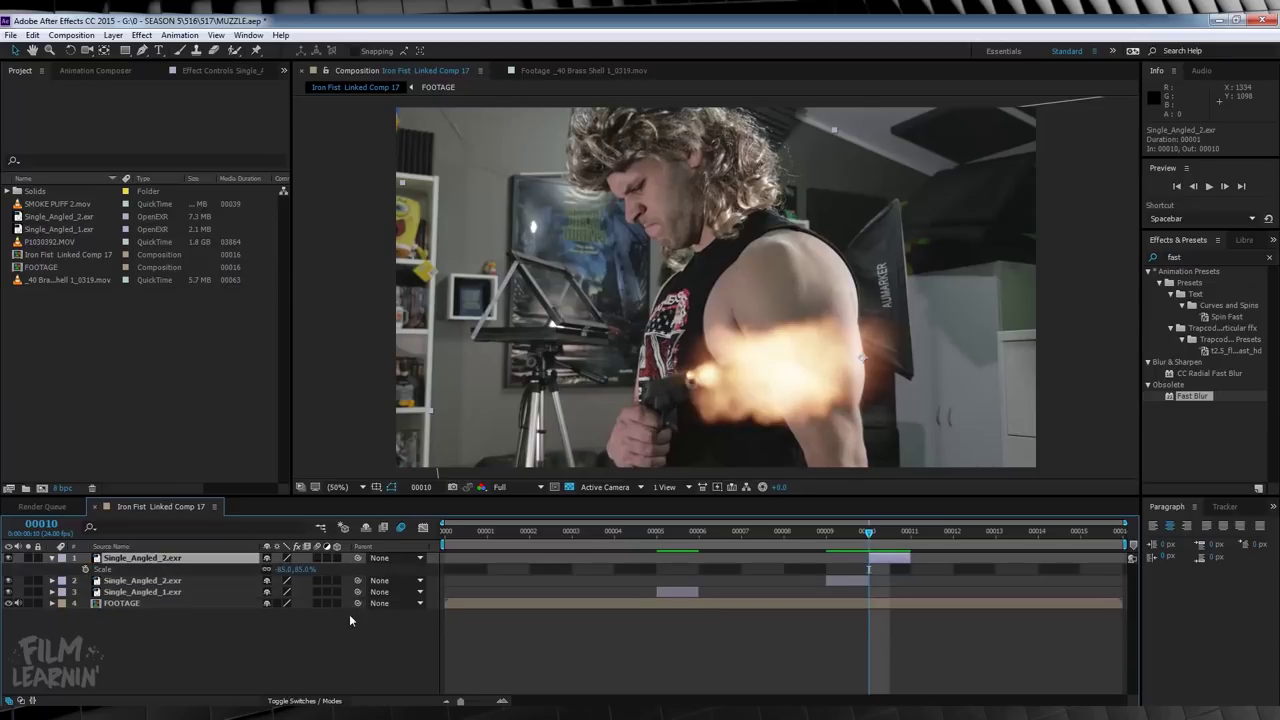
pyautogui.moveTo(297, 569); pyautogui.dragTo(258, 569)
pyautogui.moveTo(814, 360); pyautogui.dragTo(736, 372)
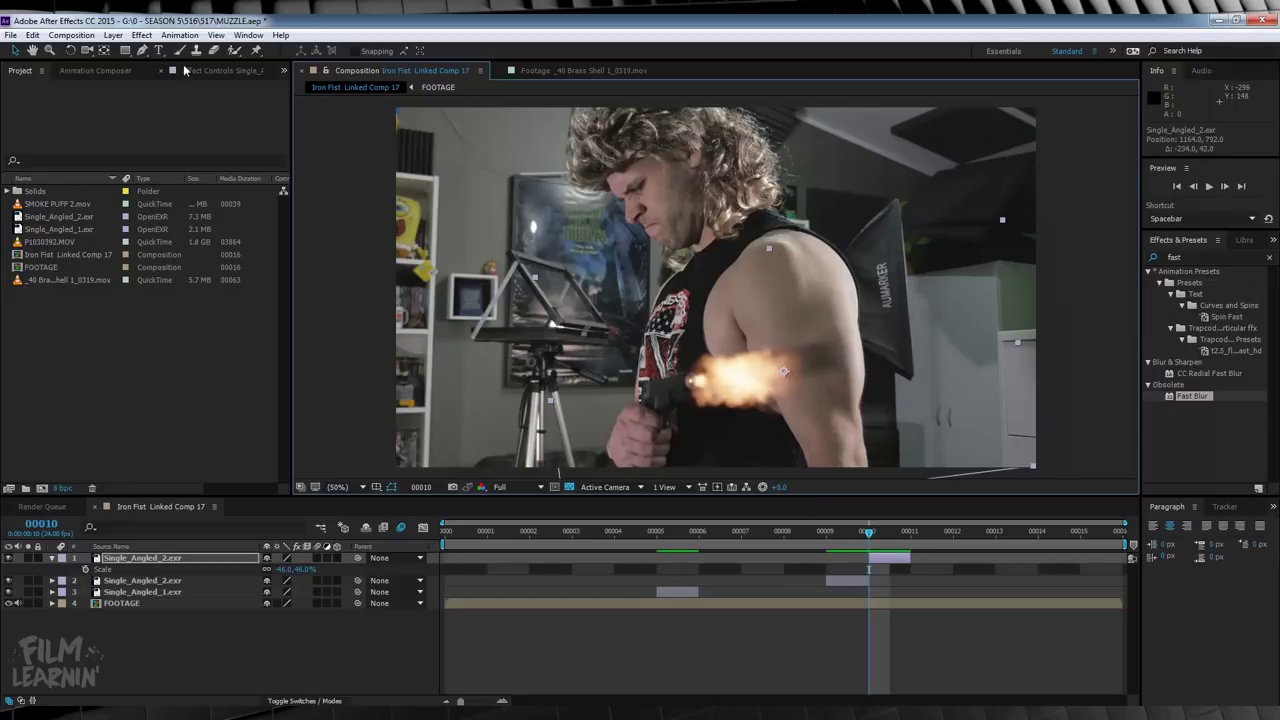
# Apply Directional Blur to the small flash at frame 10 with direction -45° and blur length 22.5.
pyautogui.click(142, 35)
pyautogui.moveTo(204, 110)
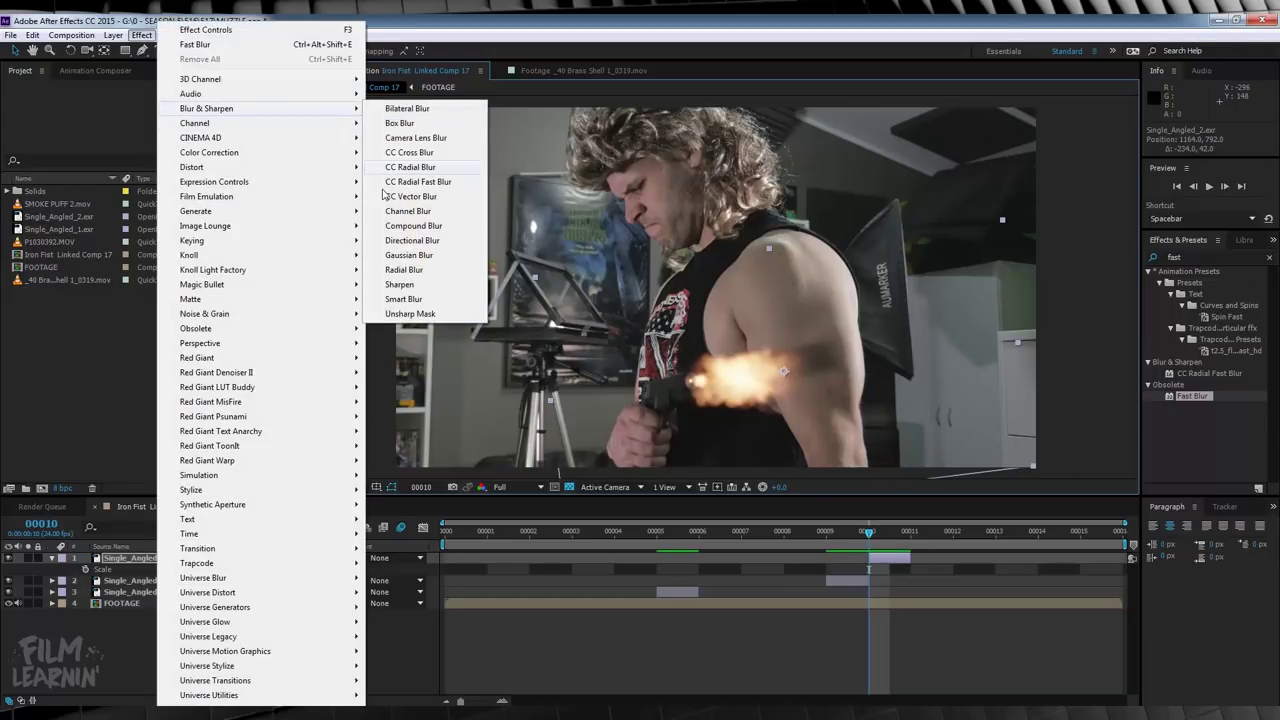
pyautogui.click(406, 244)
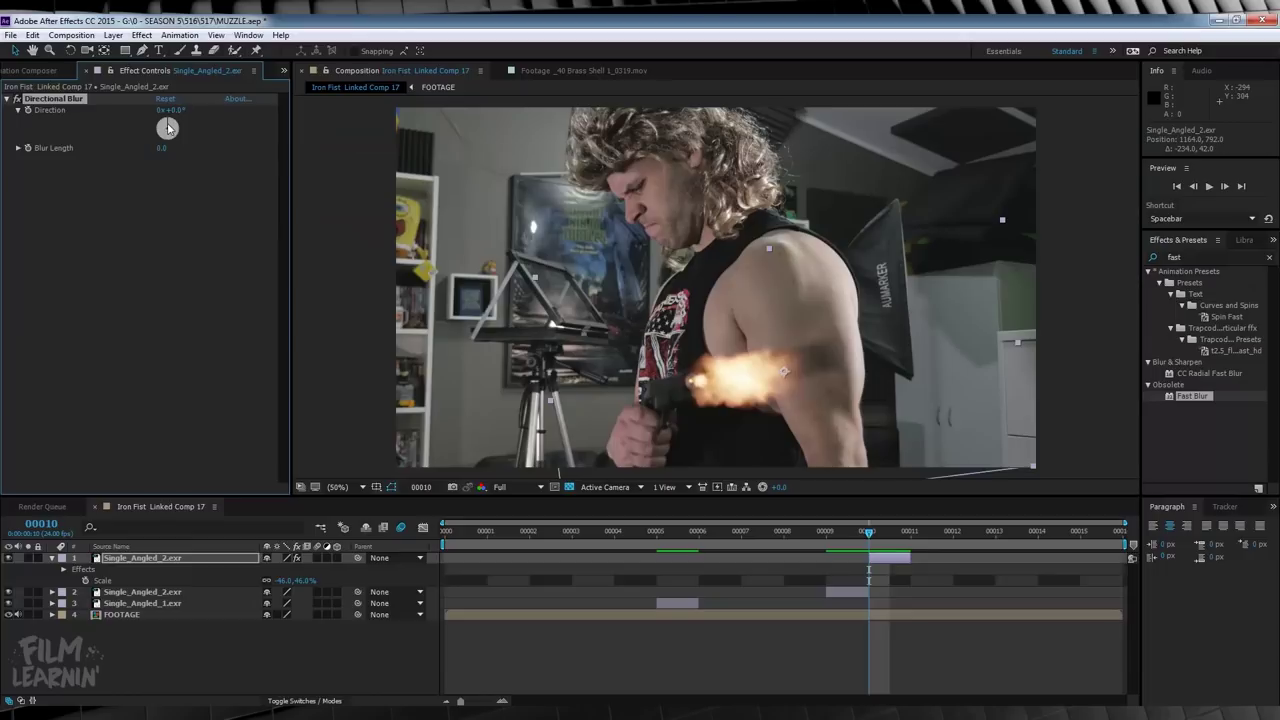
pyautogui.moveTo(175, 148); pyautogui.dragTo(288, 185)
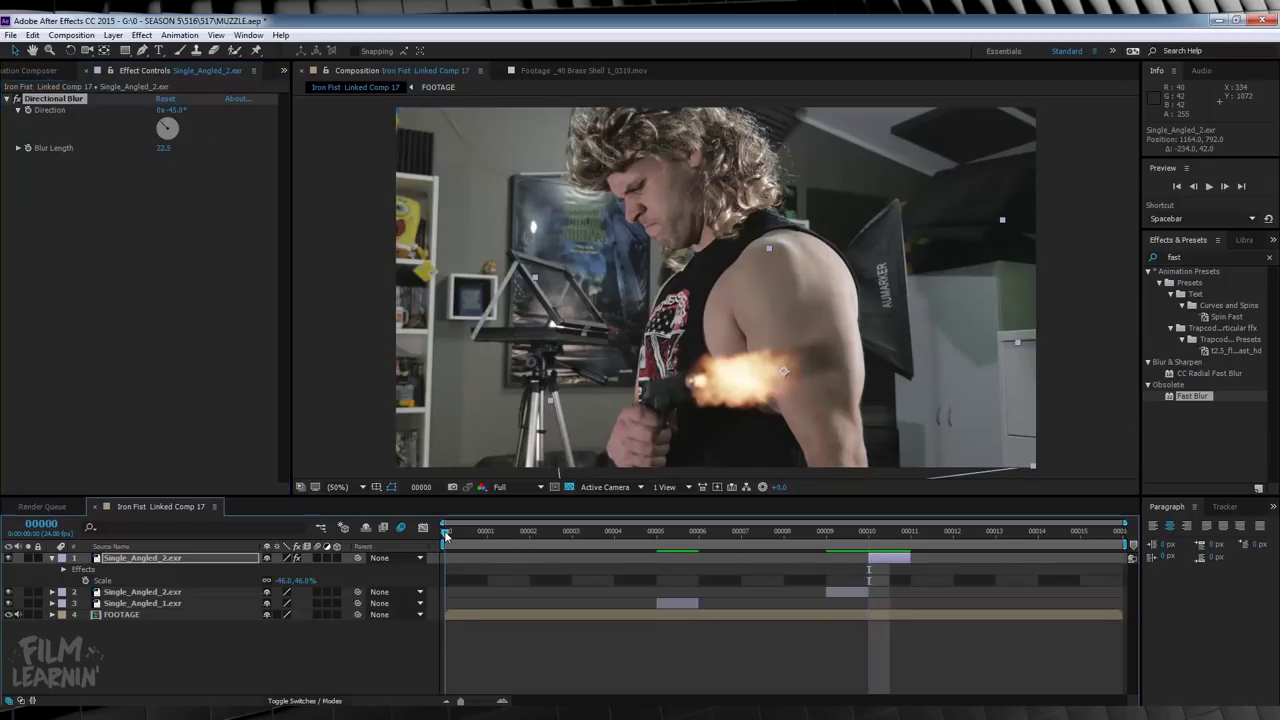
# Play back the composition from the first frame to check the muzzle flashes.
pyautogui.click(446, 533)
pyautogui.press('space')
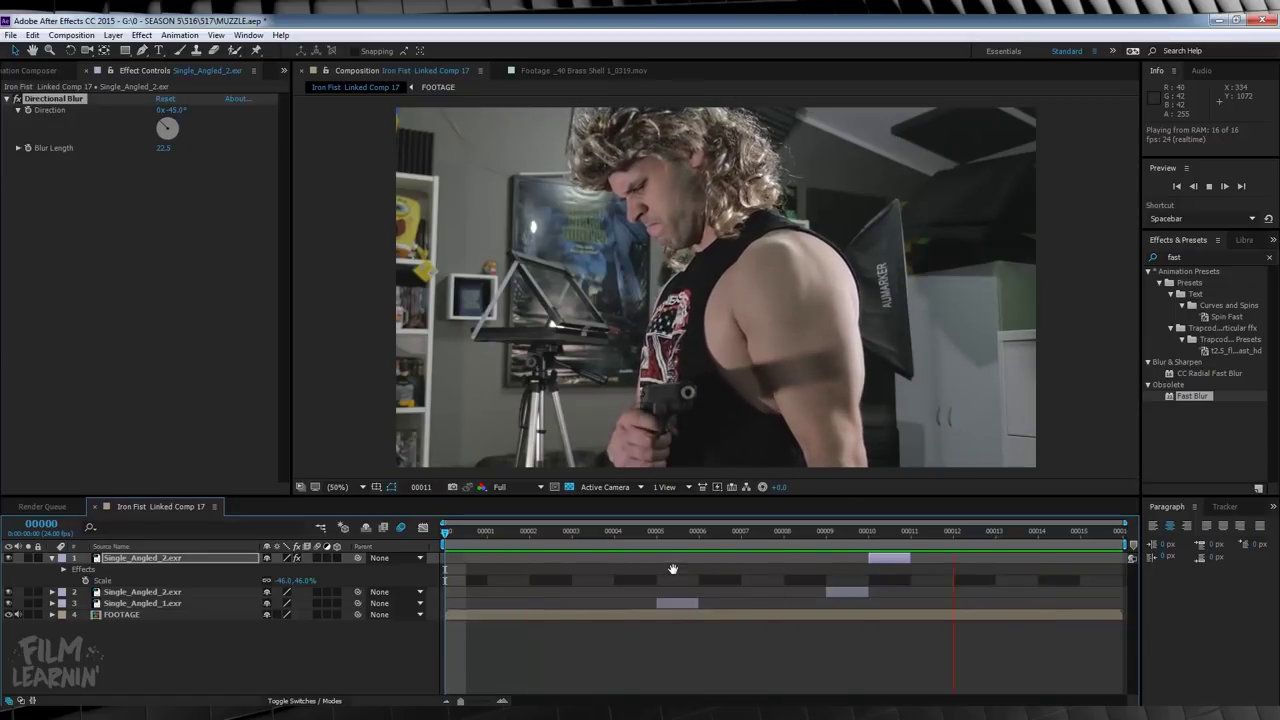
pyautogui.press('space')
# Duplicate all three muzzle flash layers in the timeline.
pyautogui.click(156, 603)
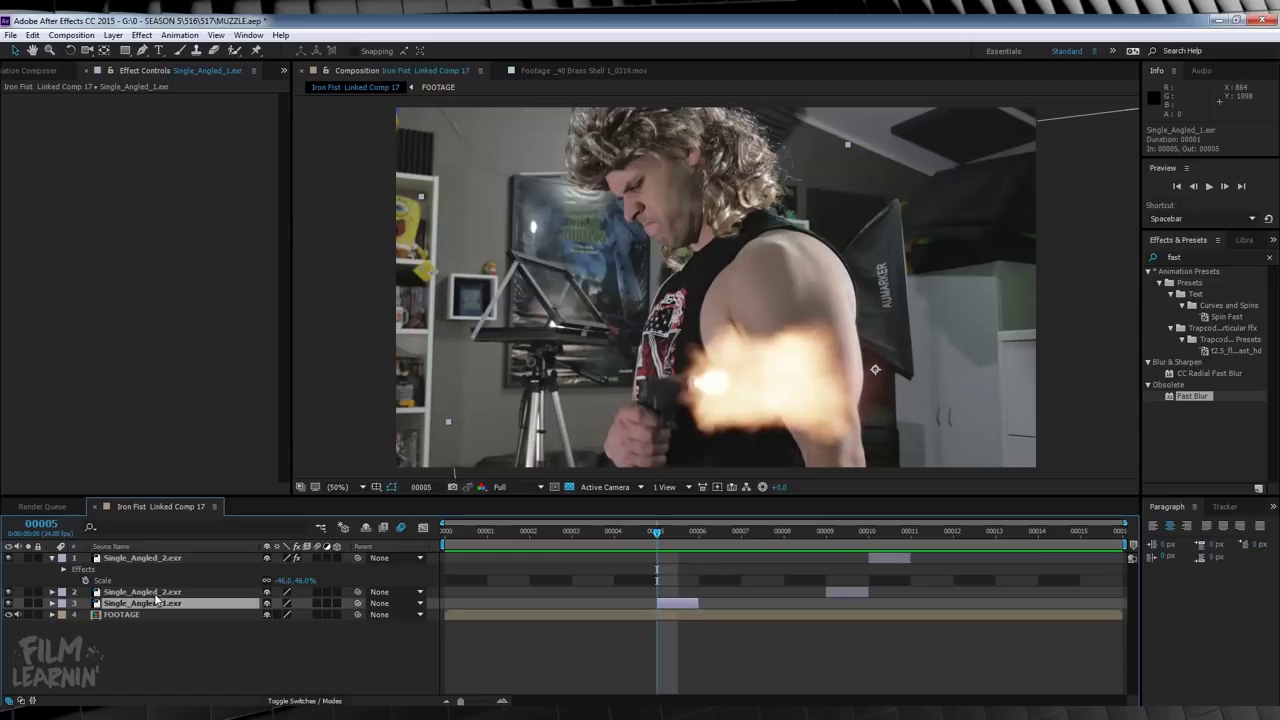
pyautogui.keyDown('ctrl'); pyautogui.click(150, 592); pyautogui.keyUp('ctrl')
pyautogui.keyDown('ctrl'); pyautogui.click(152, 557); pyautogui.keyUp('ctrl')
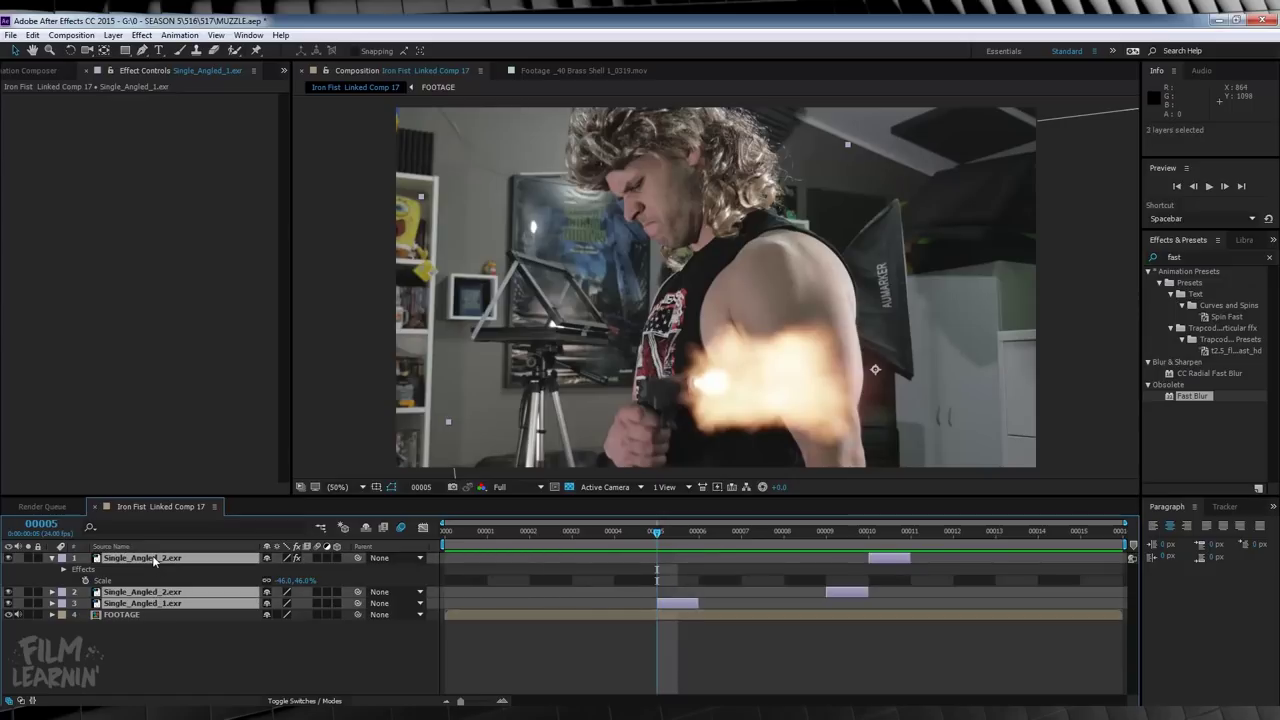
pyautogui.hotkey('ctrl', 'd')
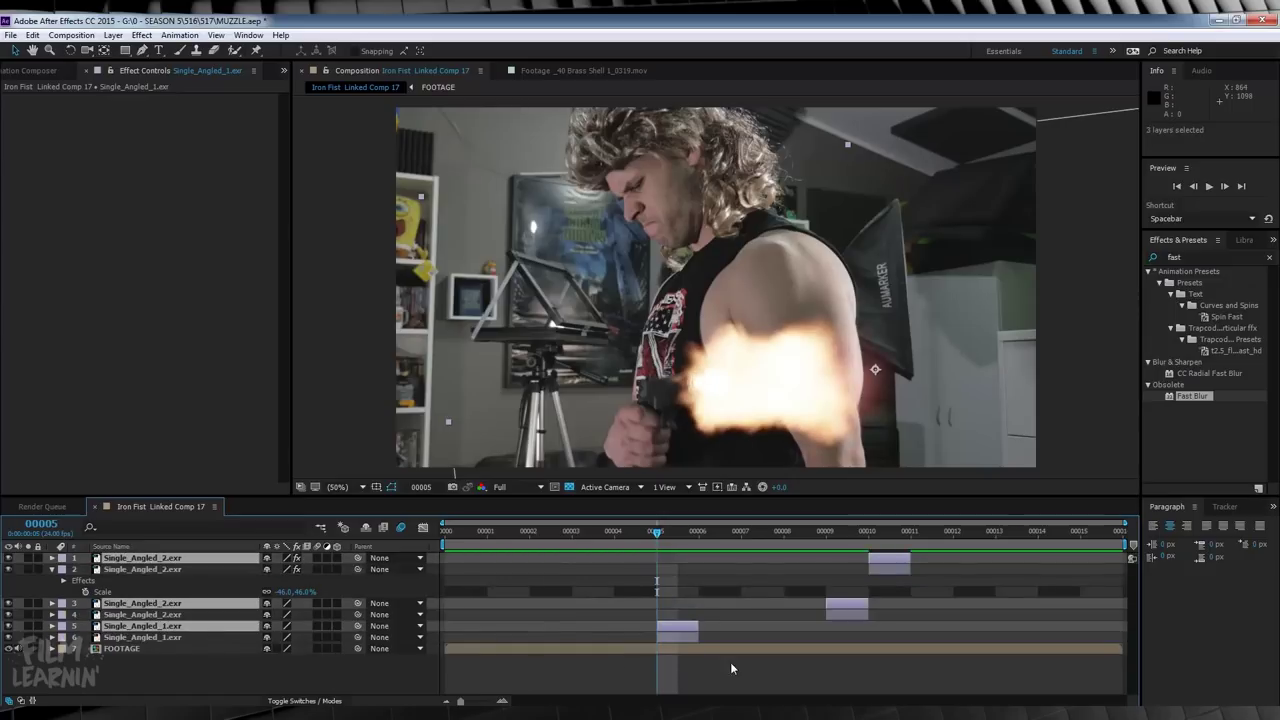
# Apply Fast Blur to the upper Single_Angled_1 copy at frame 5 and set its blurriness to 150.
pyautogui.click(686, 629)
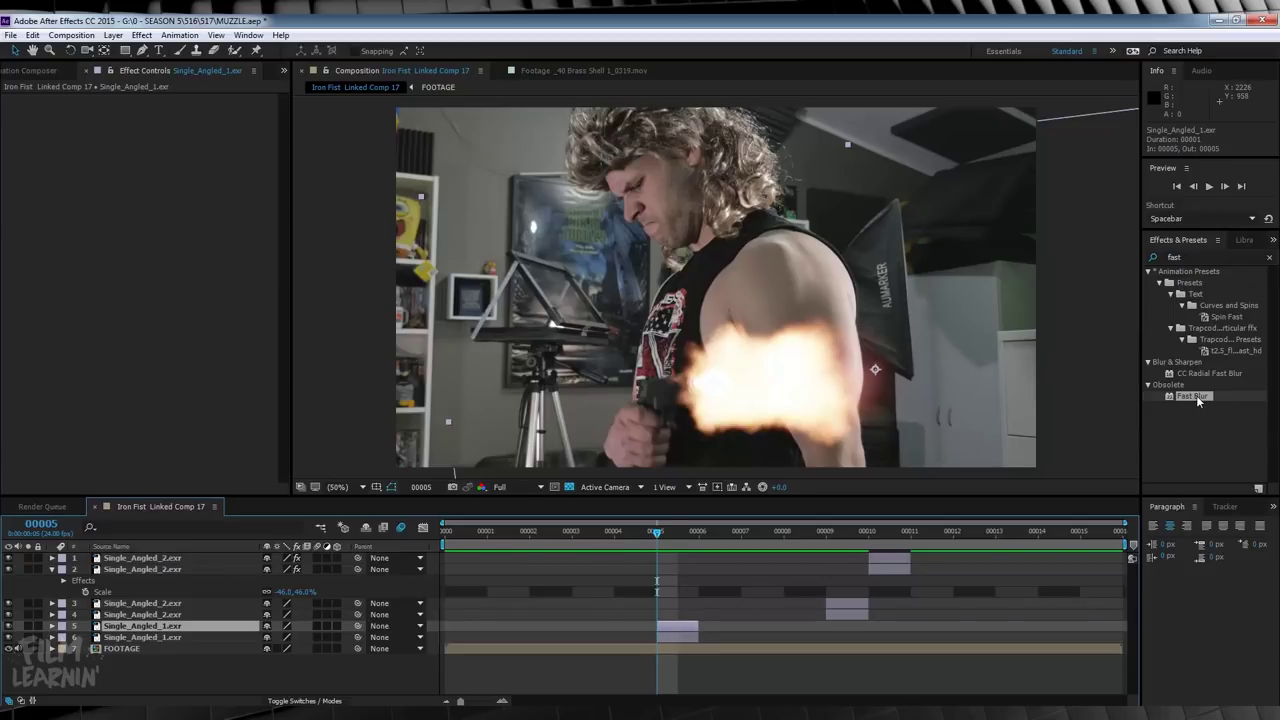
pyautogui.moveTo(1196, 395); pyautogui.dragTo(669, 623)
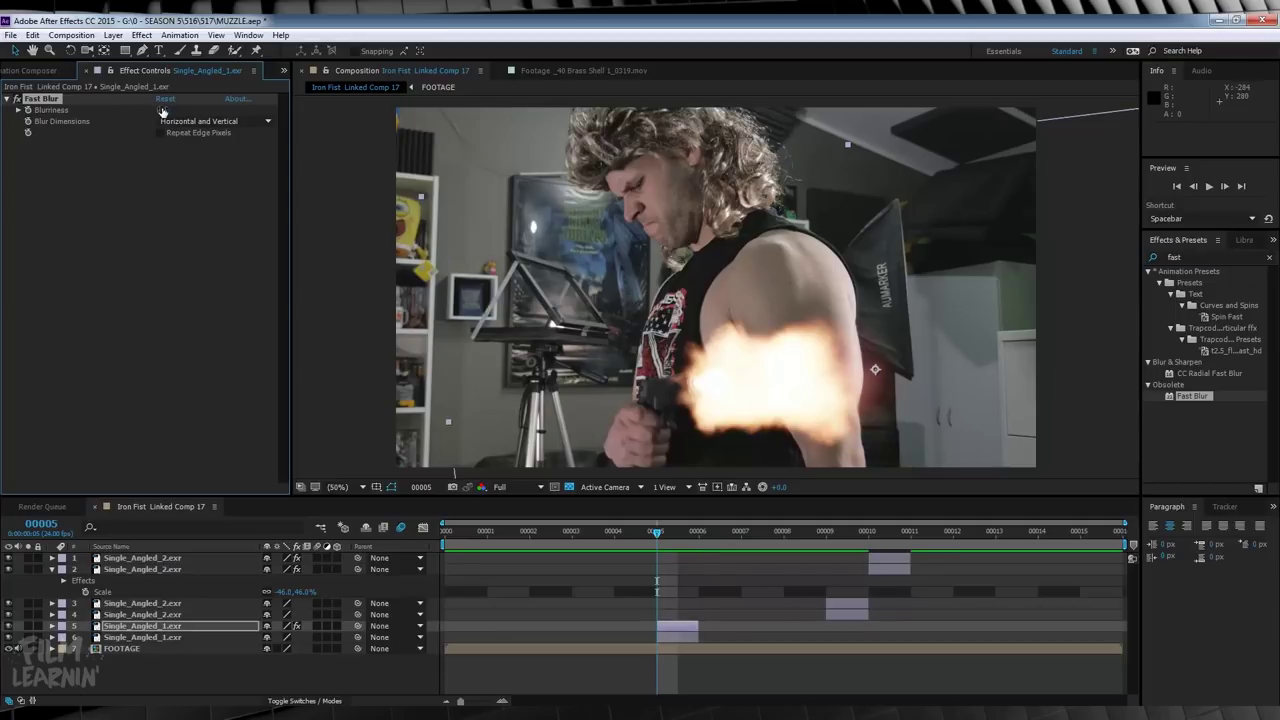
pyautogui.moveTo(200, 109); pyautogui.dragTo(245, 109)
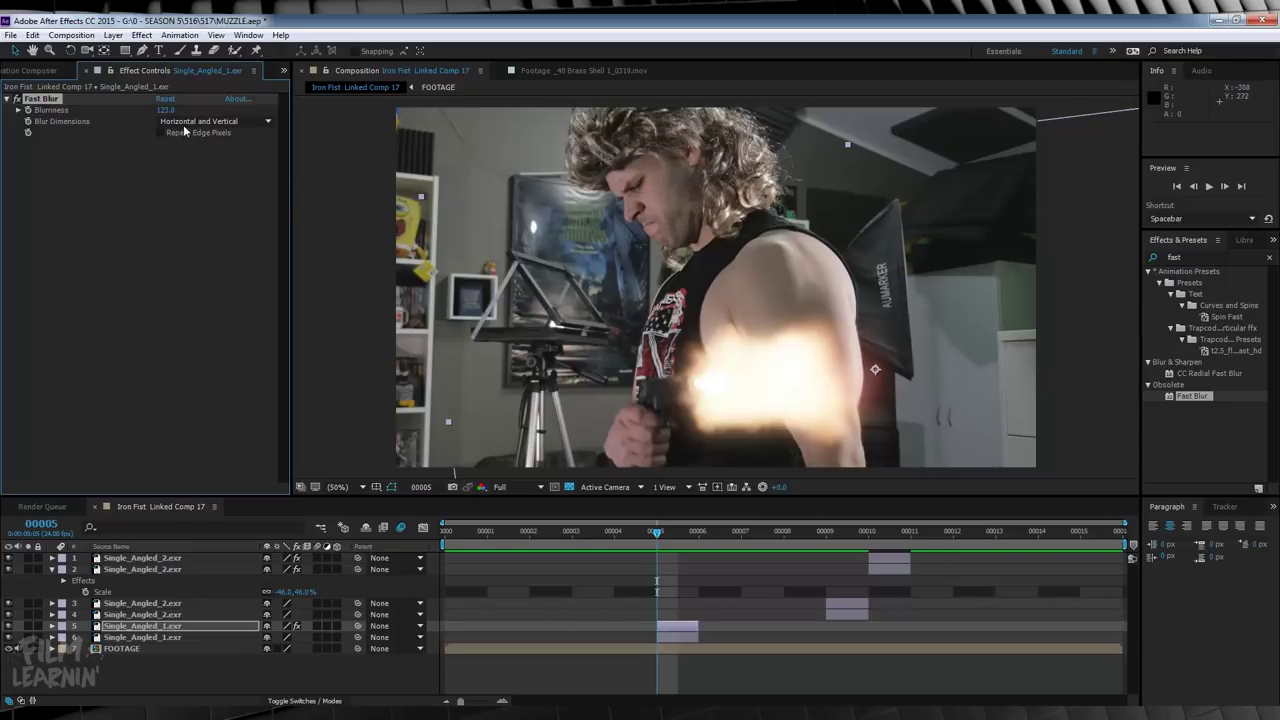
pyautogui.moveTo(163, 110); pyautogui.dragTo(180, 109)
# Paste the same Fast Blur onto the upper Single_Angled_2 copies at frames 9 and 10, and play back the composition.
pyautogui.click(838, 602)
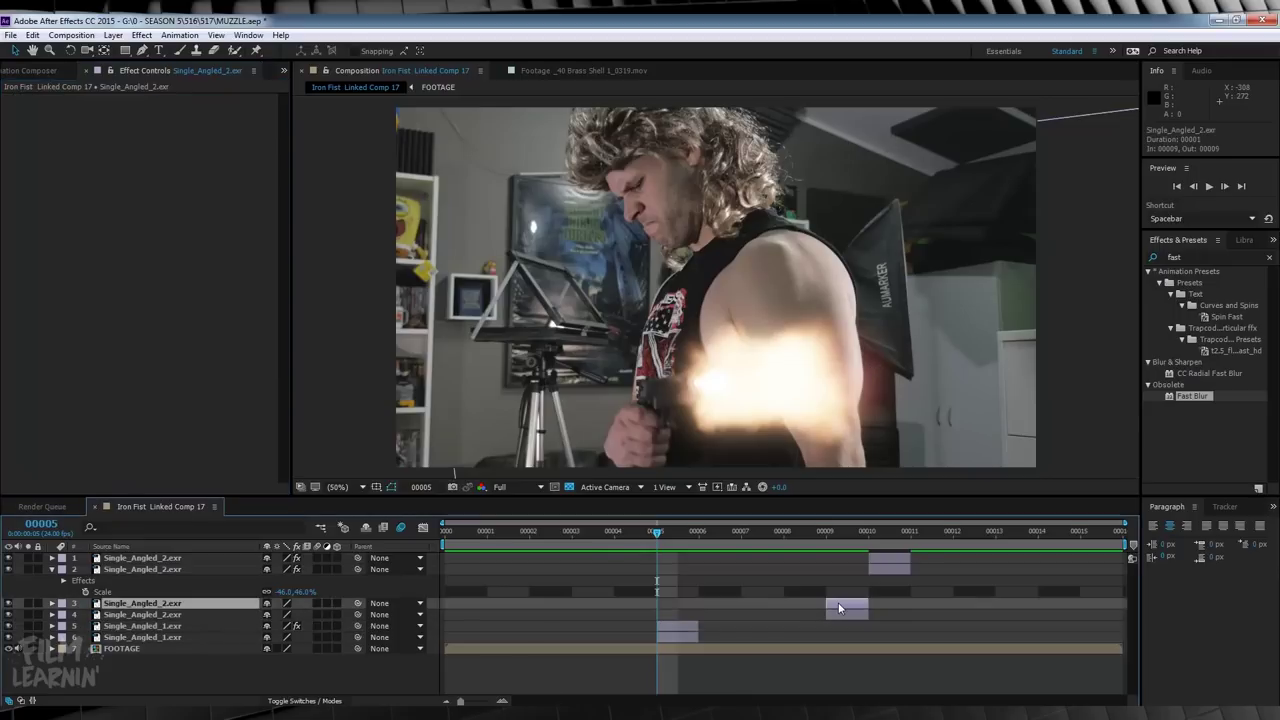
pyautogui.click(889, 558)
pyautogui.hotkey('ctrl', 'v')
pyautogui.click(451, 526)
pyautogui.press('space')
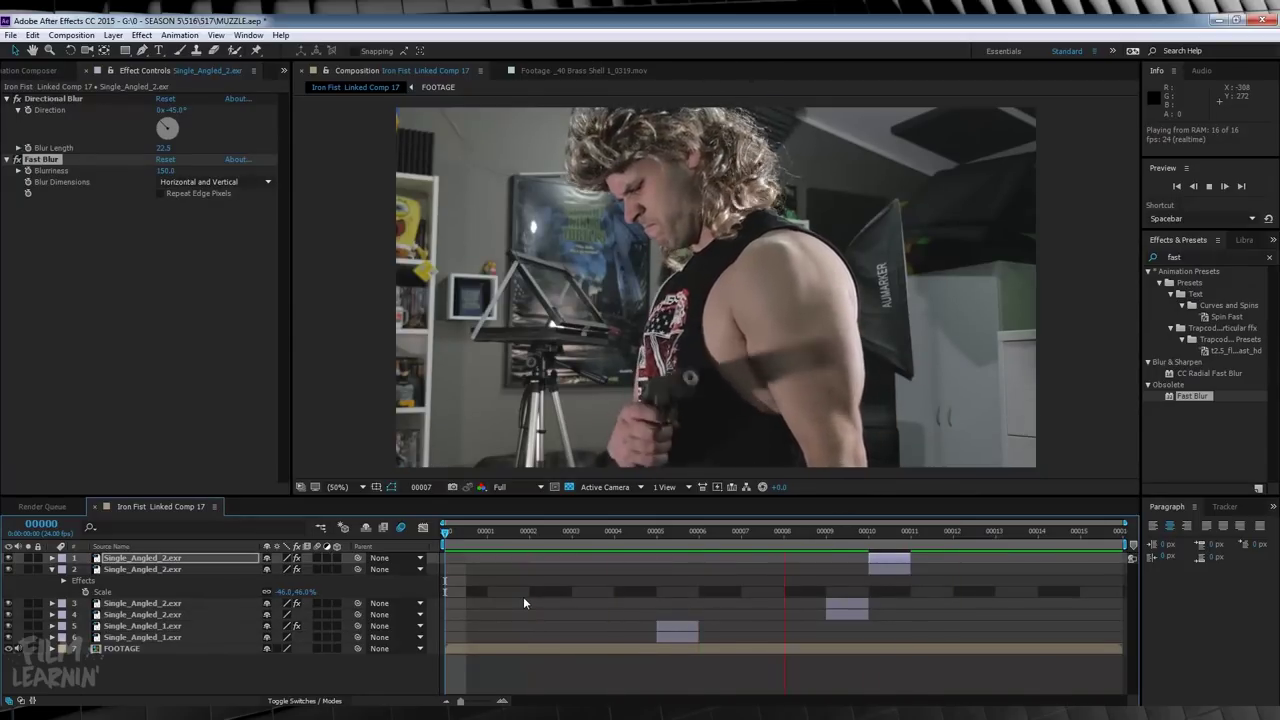
# Stop playback and return to frame 5 in the timeline.
pyautogui.press('space')
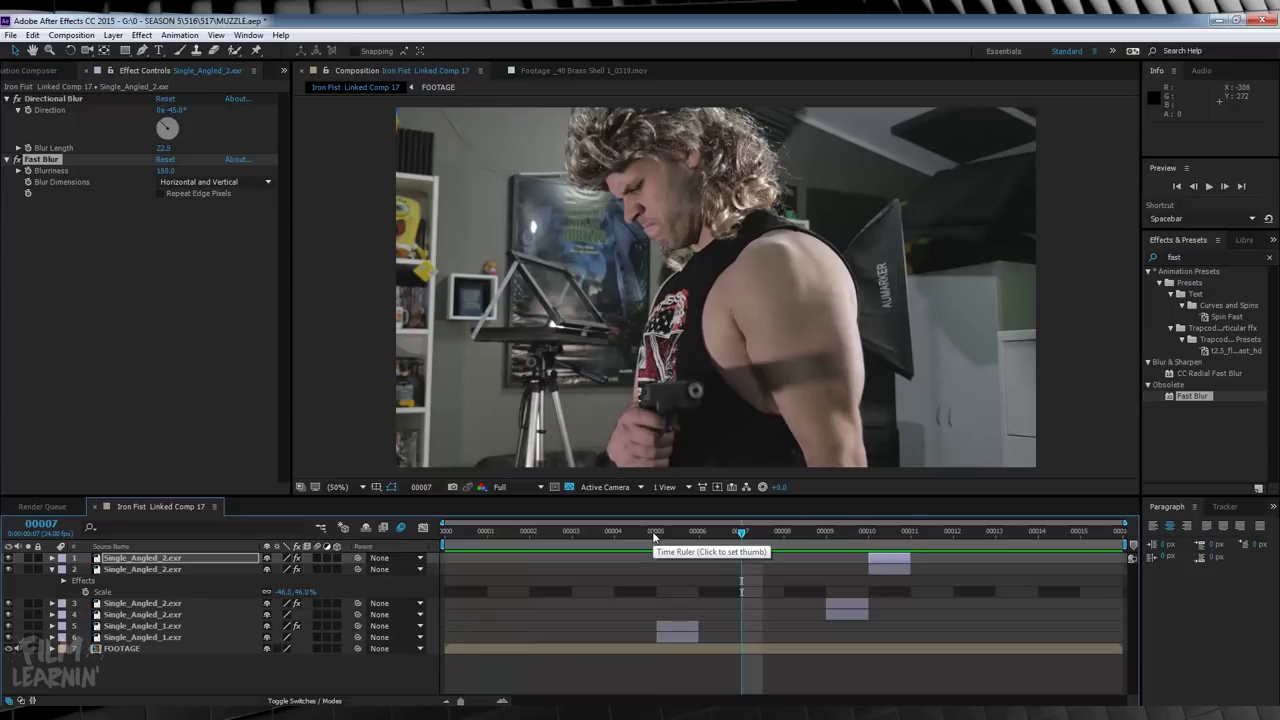
pyautogui.click(650, 530)
pyautogui.click(609, 530)
pyautogui.click(655, 530)
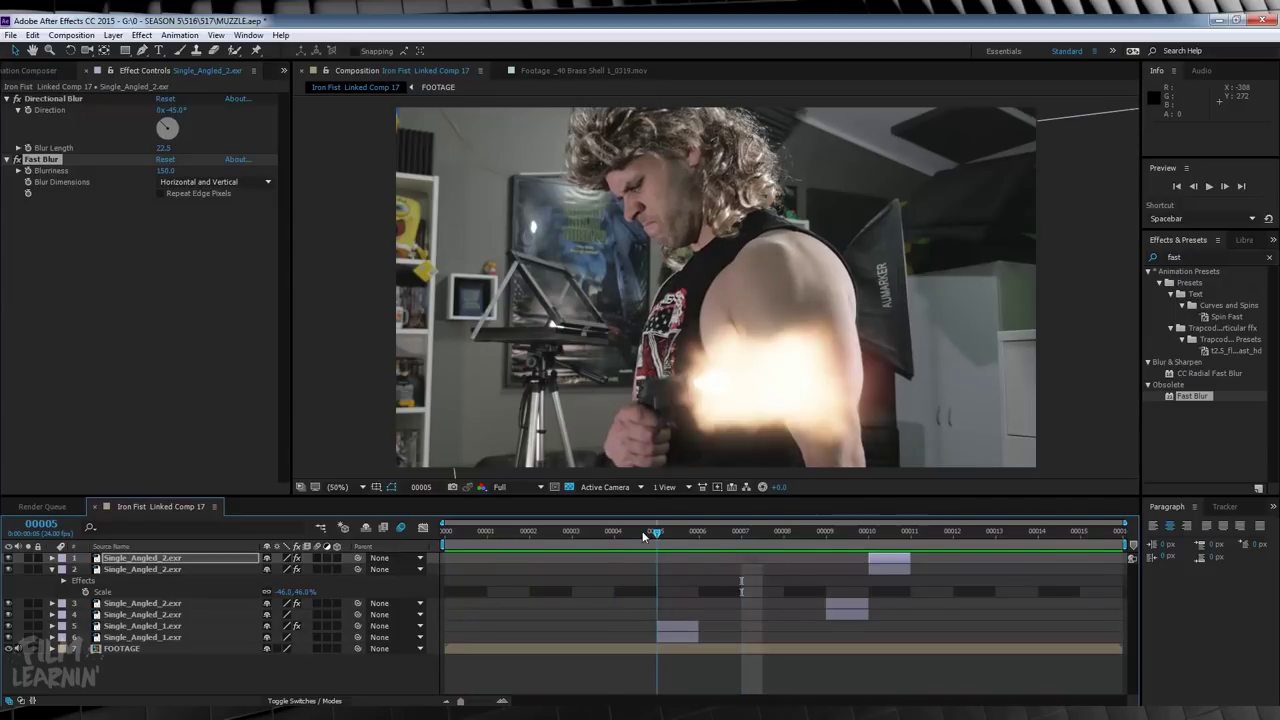
# Preview the SMOKE PUFF 2.mov footage from the project and return to the composition.
pyautogui.click(50, 71)
pyautogui.click(18, 71)
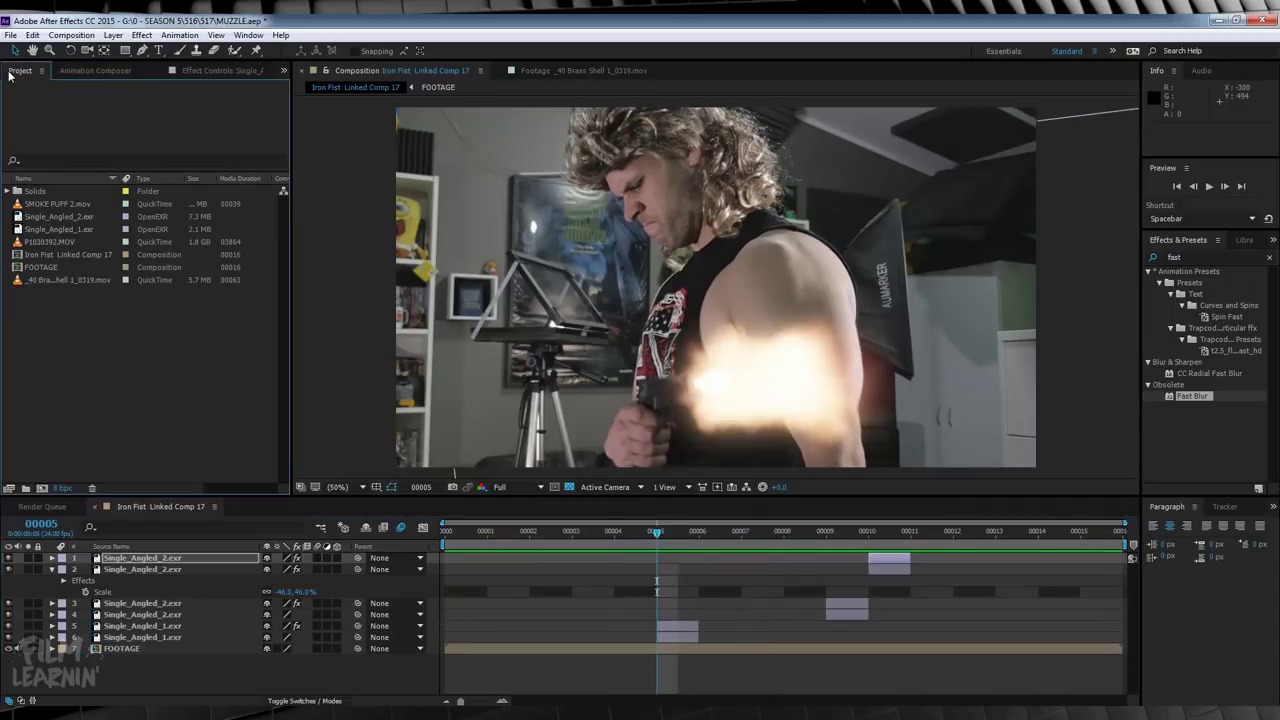
pyautogui.click(66, 204)
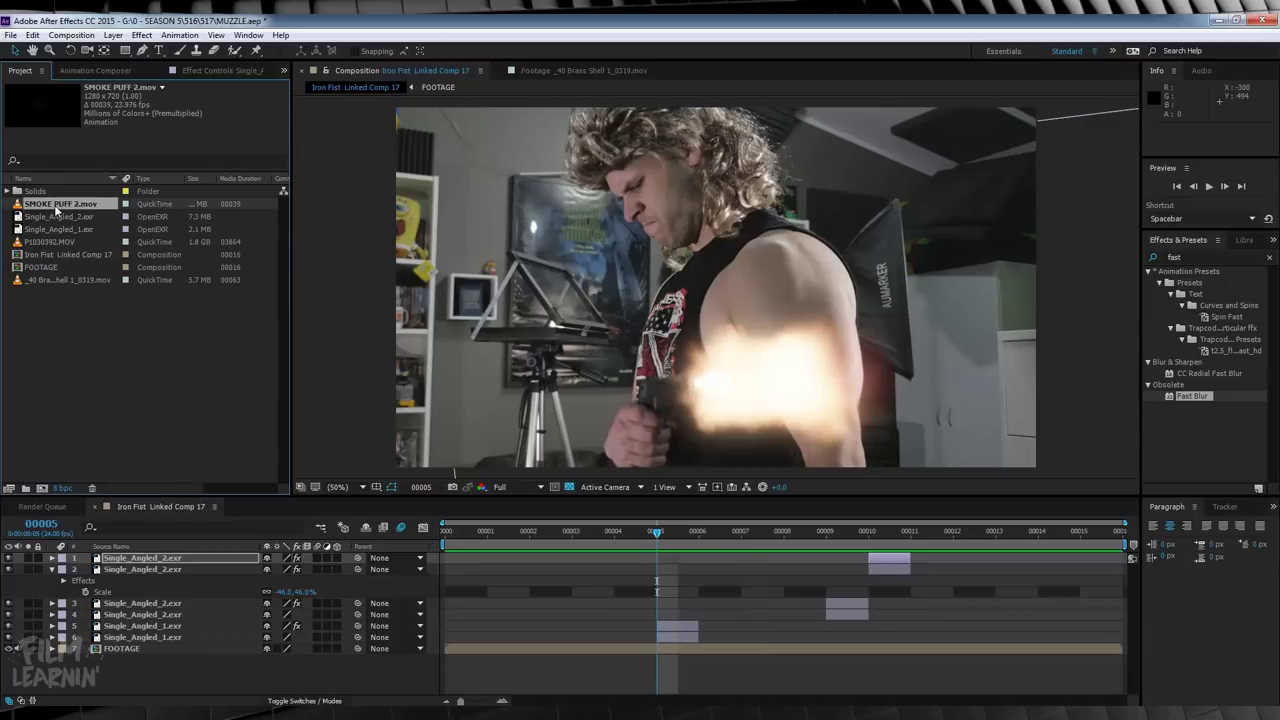
pyautogui.doubleClick(58, 204)
pyautogui.press('space')
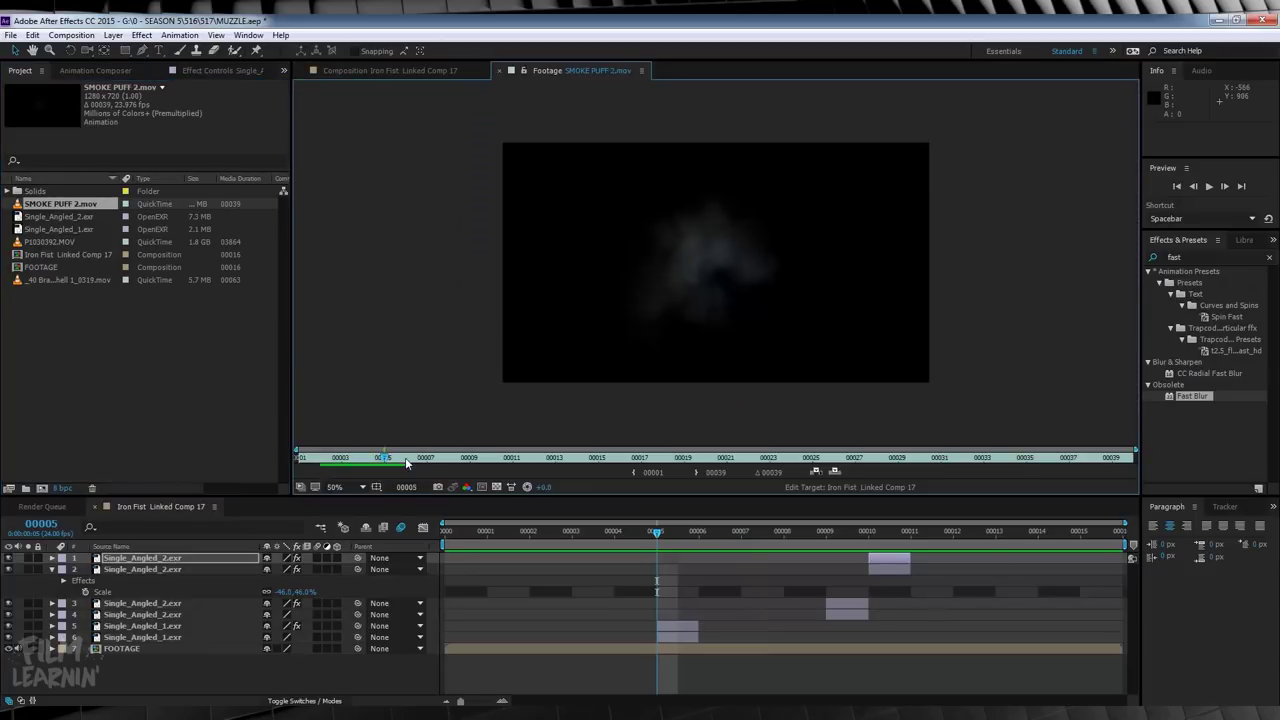
pyautogui.click(328, 72)
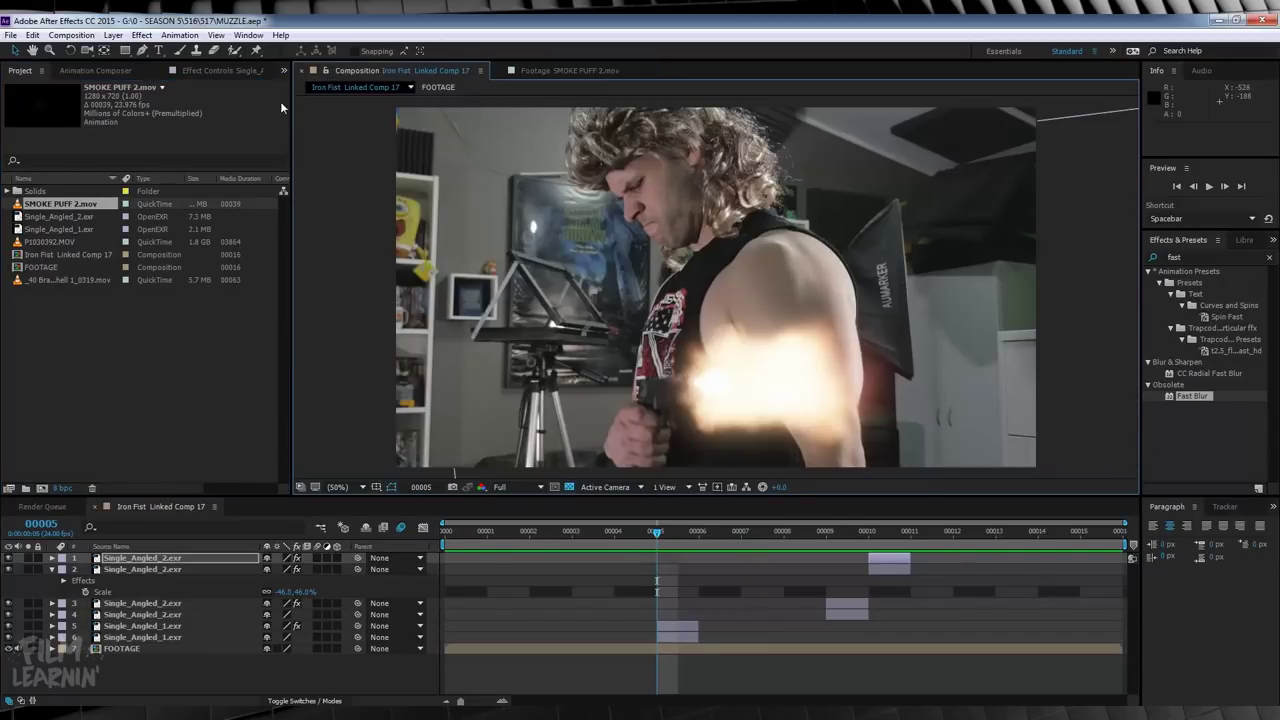
# Add SMOKE PUFF 2.mov at frame 5, place it over the gun's muzzle, and set its blending mode to Screen.
pyautogui.moveTo(63, 207); pyautogui.dragTo(672, 472)
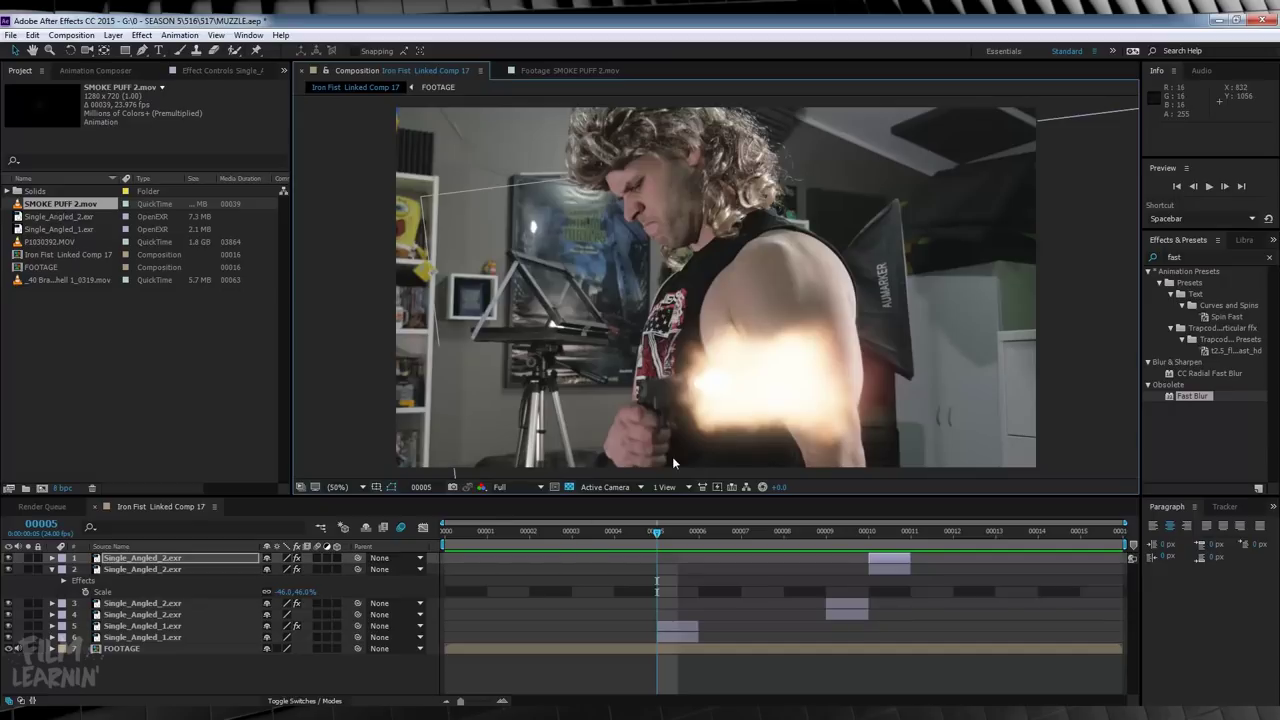
pyautogui.moveTo(377, 399); pyautogui.dragTo(678, 564)
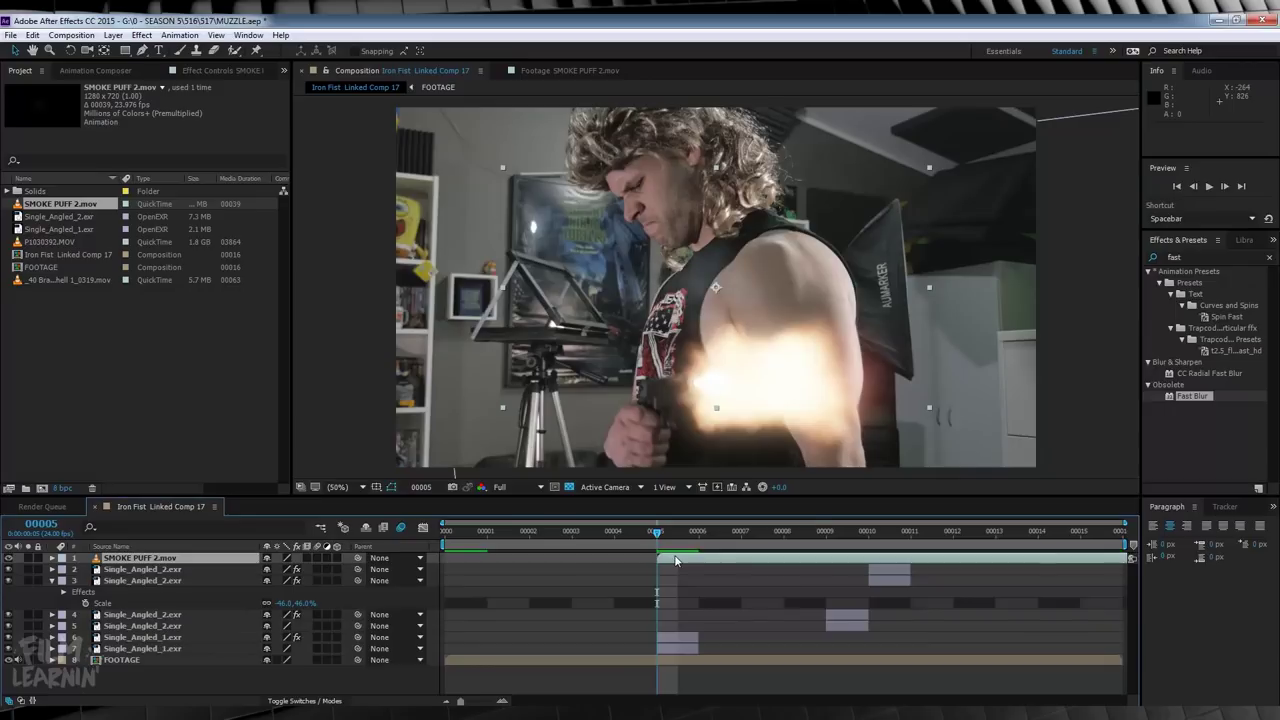
pyautogui.moveTo(688, 302); pyautogui.dragTo(716, 397)
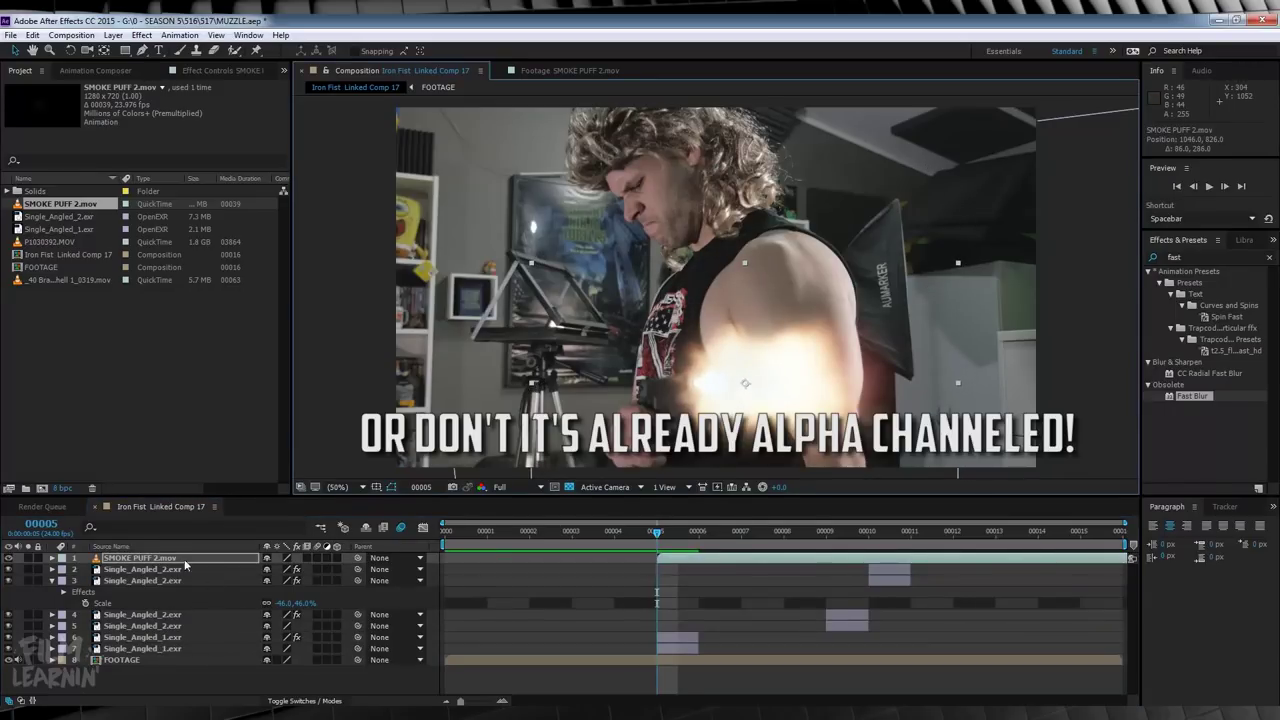
pyautogui.click(335, 700)
pyautogui.click(283, 558)
pyautogui.click(330, 284)
# Duplicate the smoke puff layer, start the copy at frame 9, and reposition it over the gun's muzzle.
pyautogui.hotkey('ctrl', 'd')
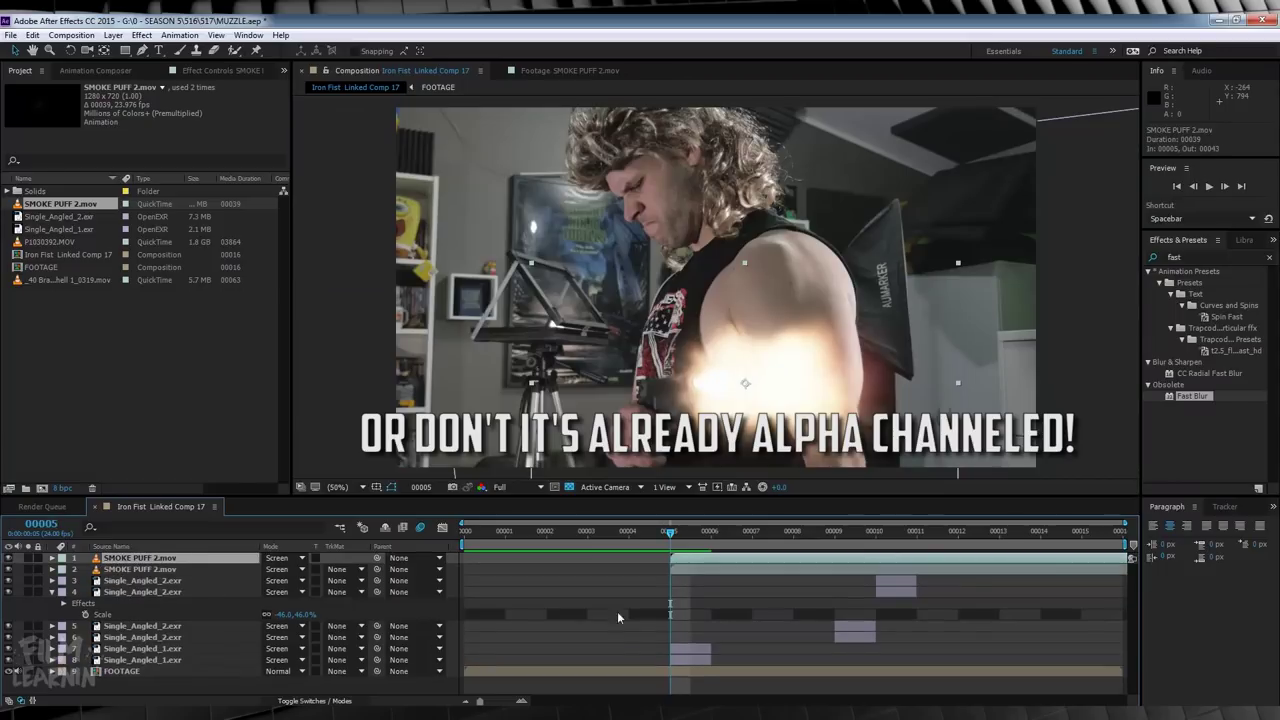
pyautogui.moveTo(853, 561); pyautogui.dragTo(948, 560)
pyautogui.click(834, 530)
pyautogui.moveTo(752, 374); pyautogui.dragTo(723, 363)
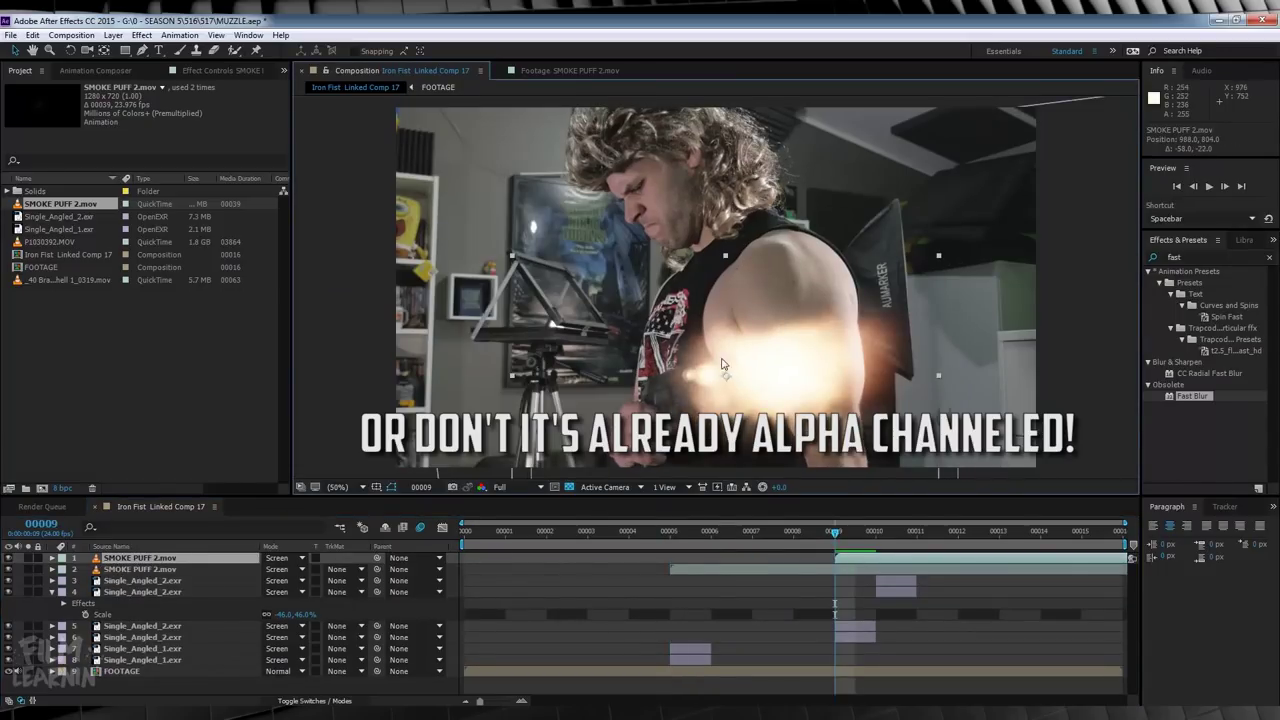
# Play back the composition from the first frame to check the smoke puffs.
pyautogui.click(466, 532)
pyautogui.press('space')
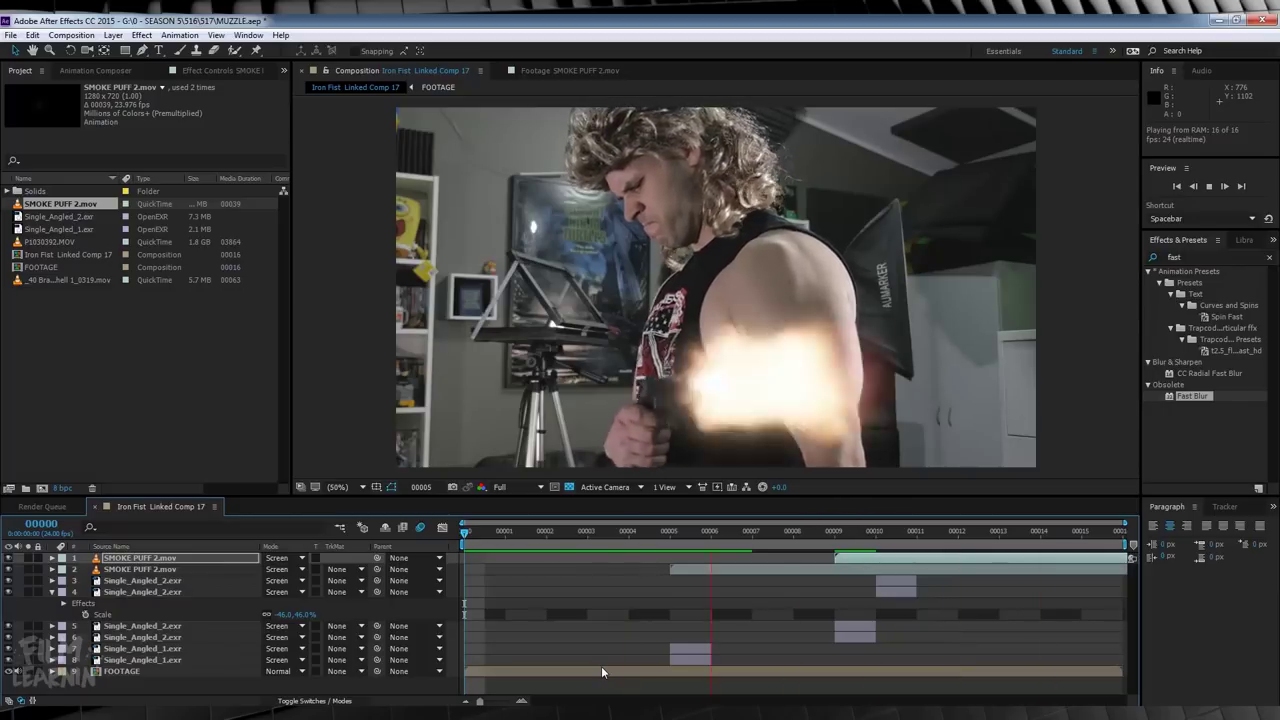
pyautogui.press('space')
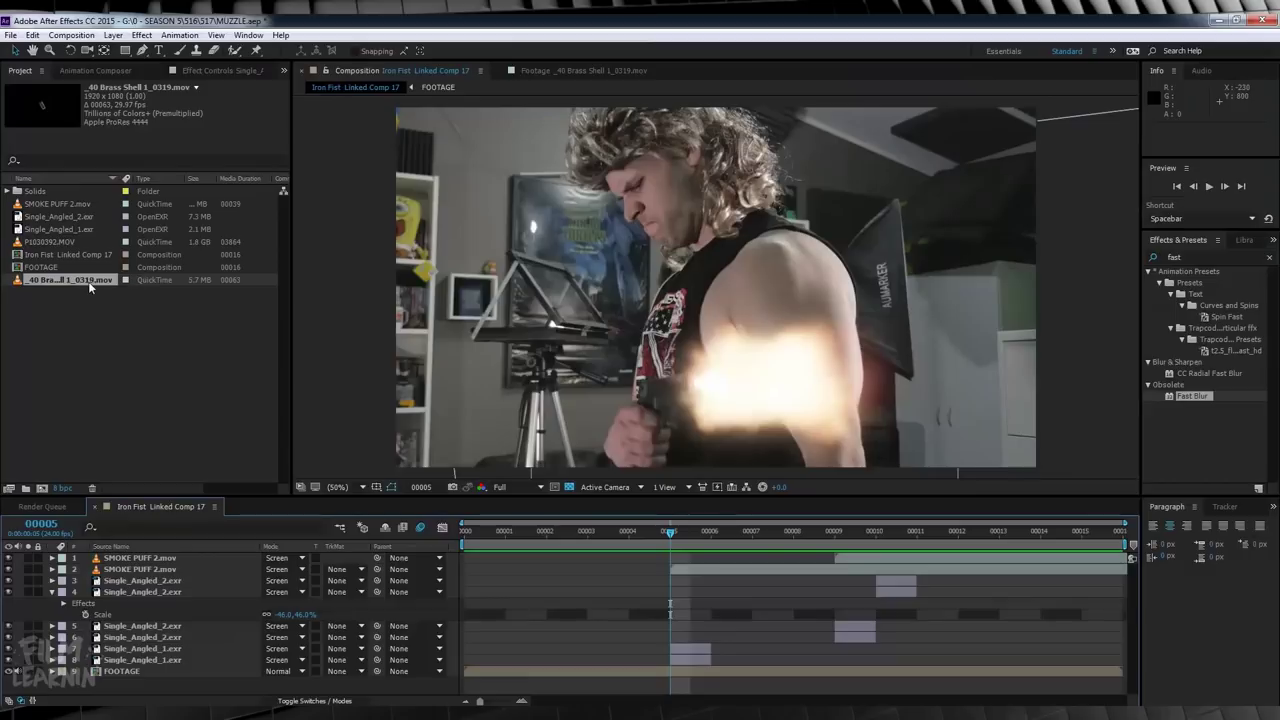
# Preview the _40 Brass Shell 1_0319.mov footage from its first frame and return to the composition.
pyautogui.doubleClick(74, 281)
pyautogui.moveTo(341, 457); pyautogui.dragTo(299, 462)
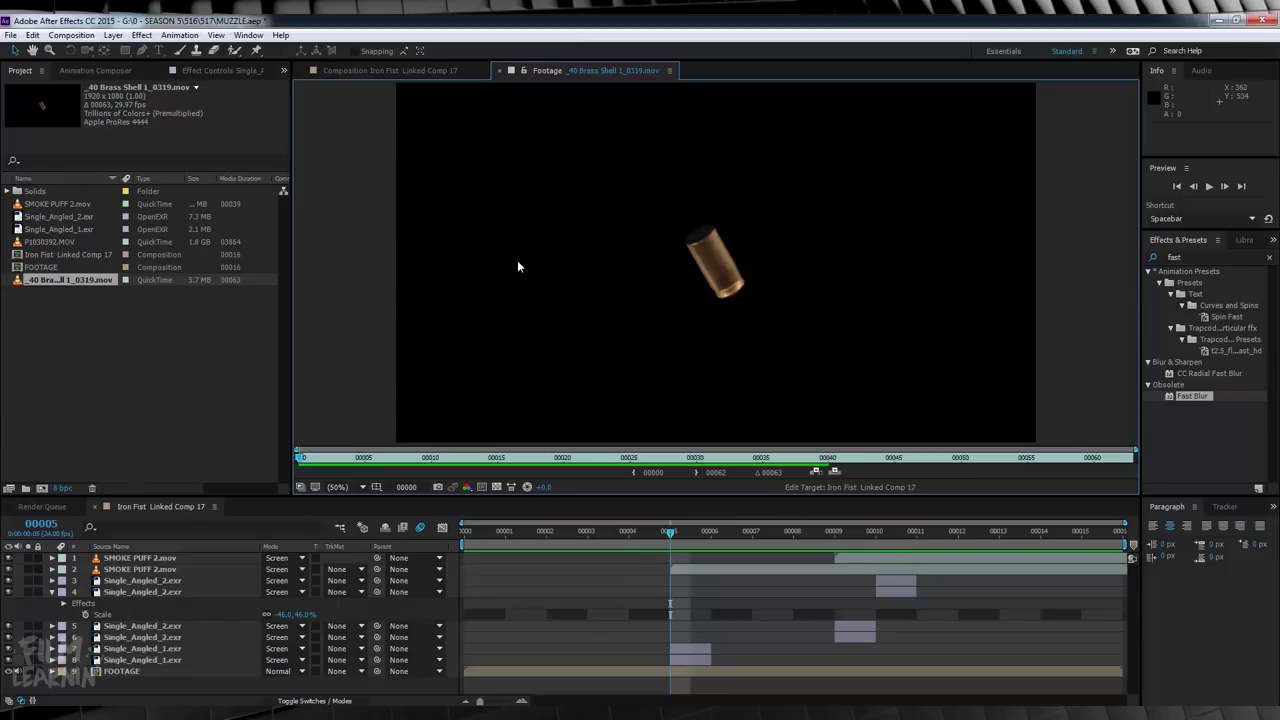
pyautogui.click(360, 70)
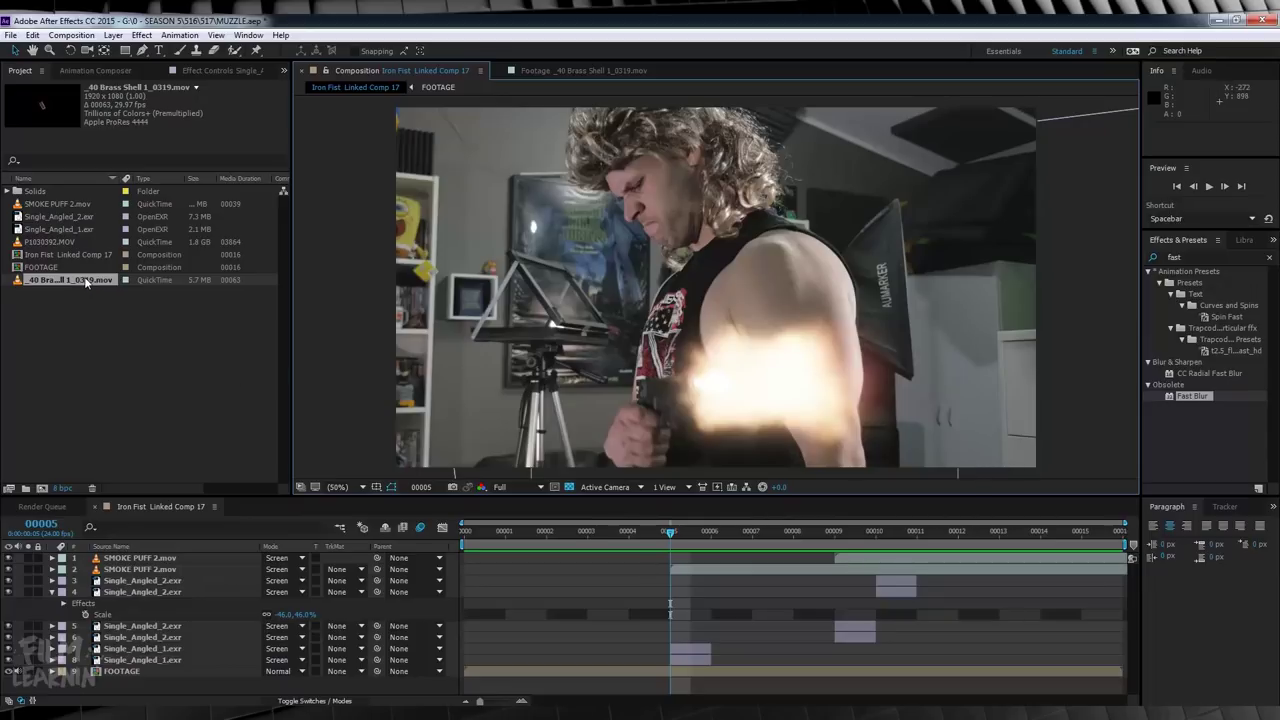
# Add the brass shell clip at frame 5, scale it down, rotate it about 139°, and place it on the gun's slide.
pyautogui.moveTo(90, 282); pyautogui.dragTo(716, 374)
pyautogui.moveTo(690, 466); pyautogui.dragTo(665, 535)
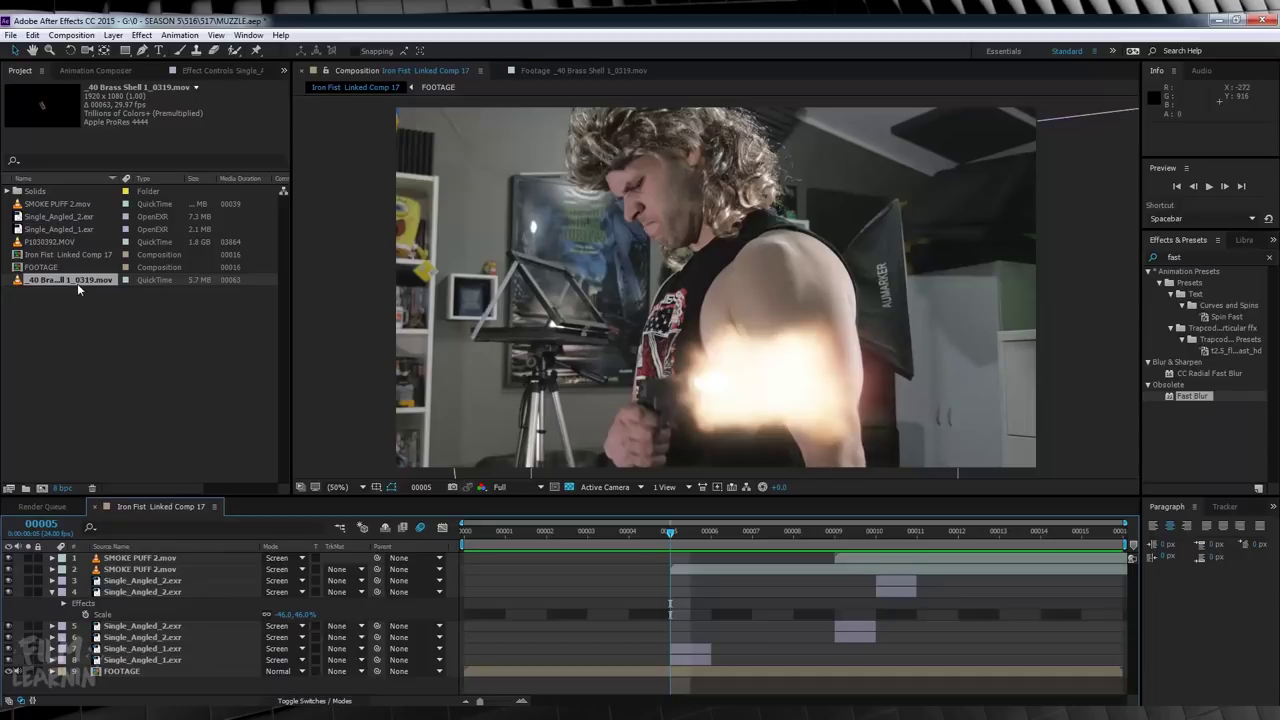
pyautogui.moveTo(75, 278); pyautogui.dragTo(658, 553)
pyautogui.press('s')
pyautogui.moveTo(285, 569); pyautogui.dragTo(238, 569)
pyautogui.moveTo(721, 297); pyautogui.dragTo(658, 395)
pyautogui.moveTo(282, 569); pyautogui.dragTo(385, 581)
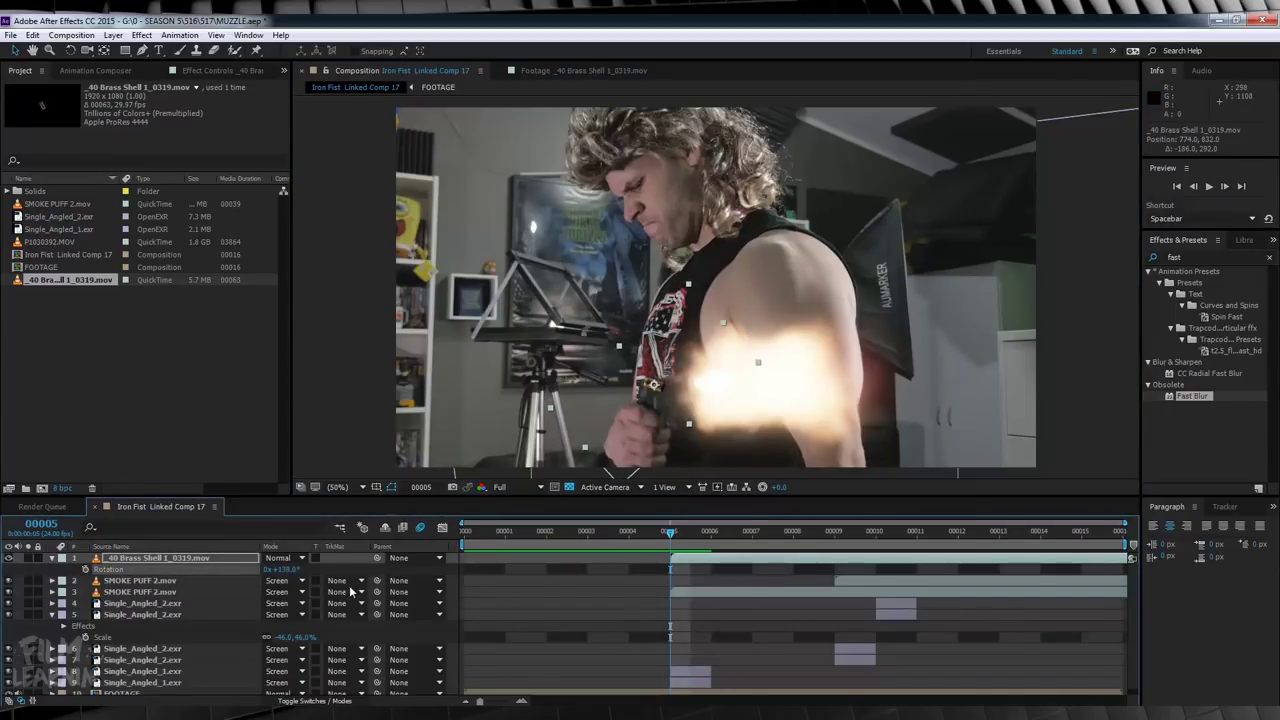
# Keyframe the shell's position from the gun at frame 5, to about 446, 560 at frame 6, and off screen at -172, 428 at frame 7.
pyautogui.press('p')
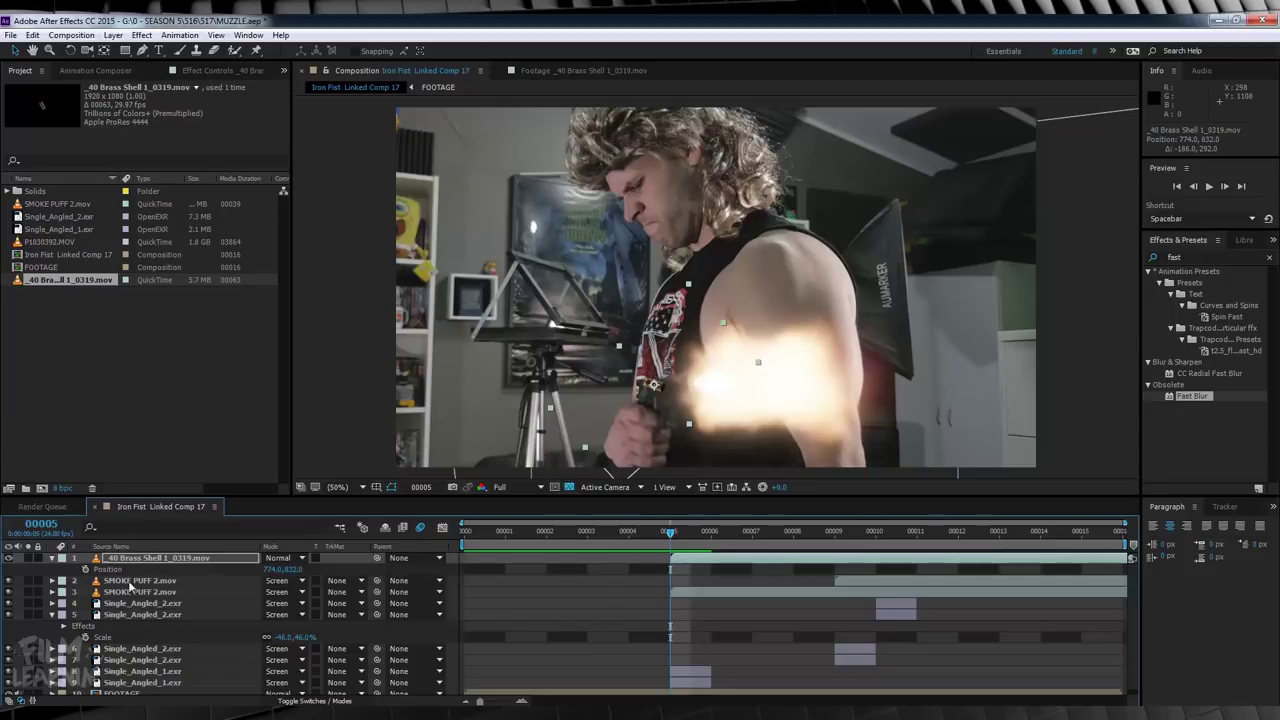
pyautogui.click(86, 569)
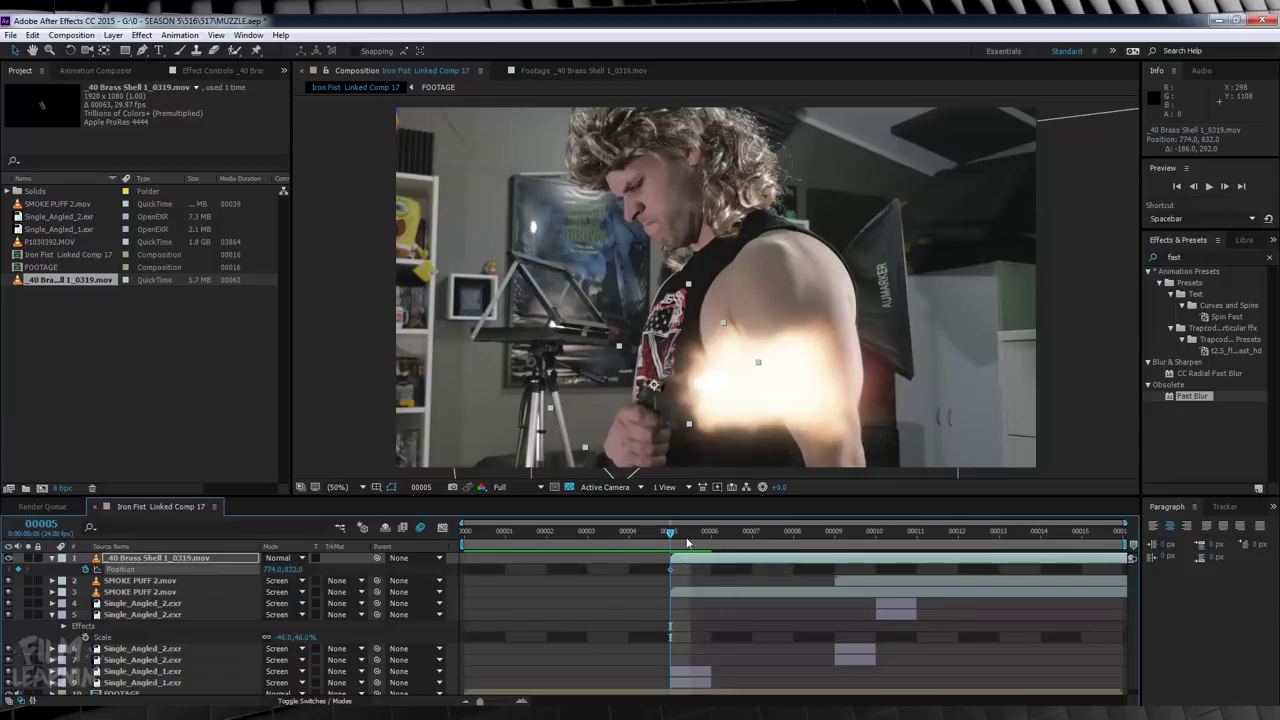
pyautogui.moveTo(677, 535); pyautogui.dragTo(691, 535)
pyautogui.moveTo(660, 394); pyautogui.dragTo(558, 298)
pyautogui.moveTo(719, 535); pyautogui.dragTo(752, 535)
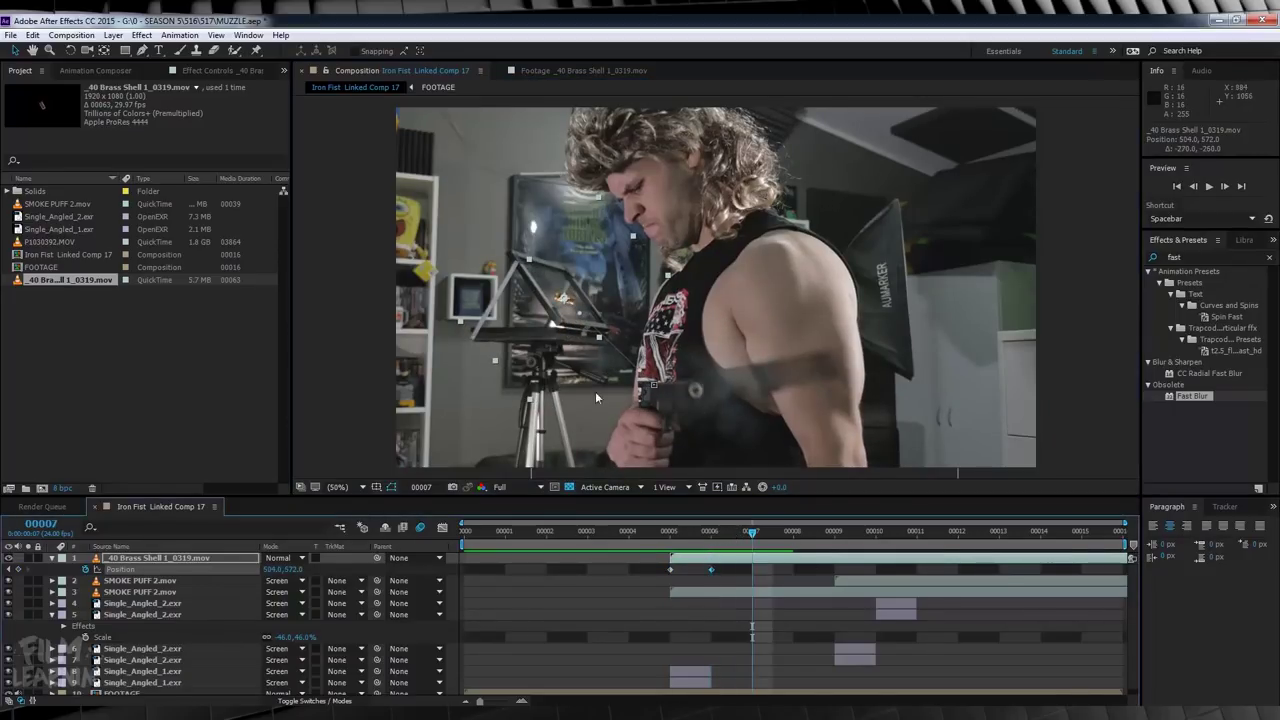
pyautogui.moveTo(541, 312); pyautogui.dragTo(433, 287)
pyautogui.moveTo(563, 299); pyautogui.dragTo(543, 295)
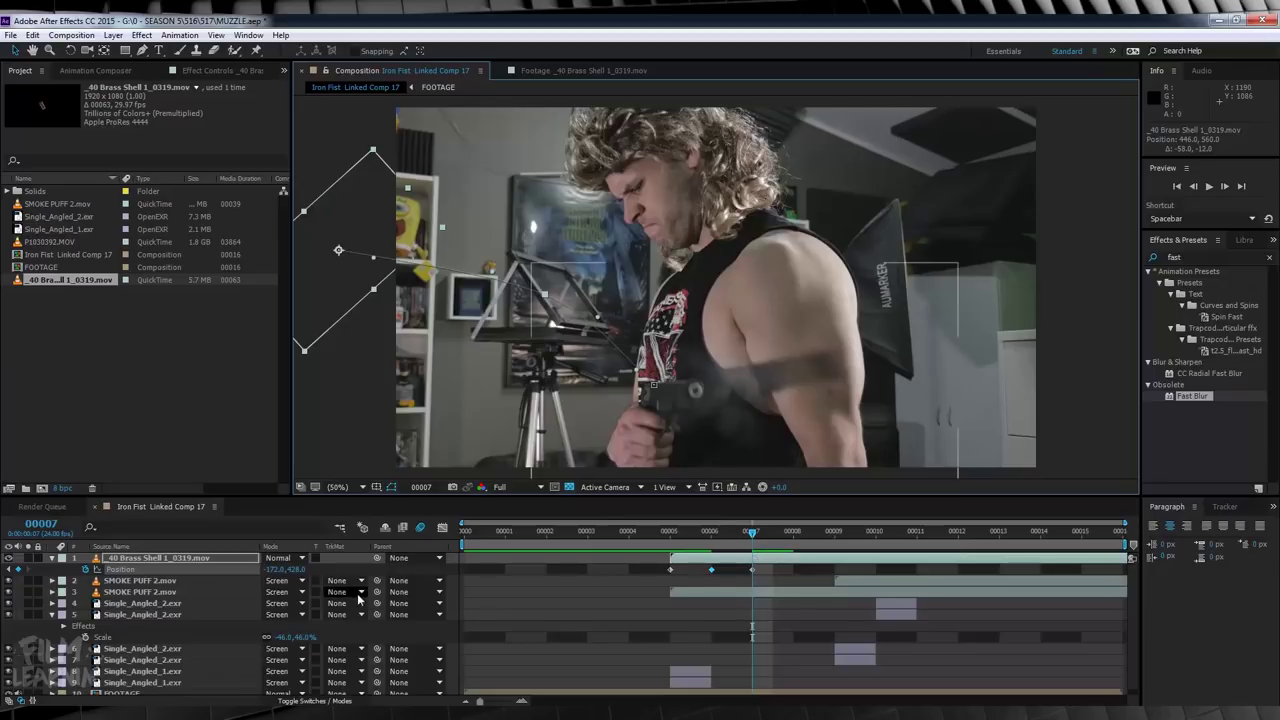
pyautogui.moveTo(668, 533); pyautogui.dragTo(764, 534)
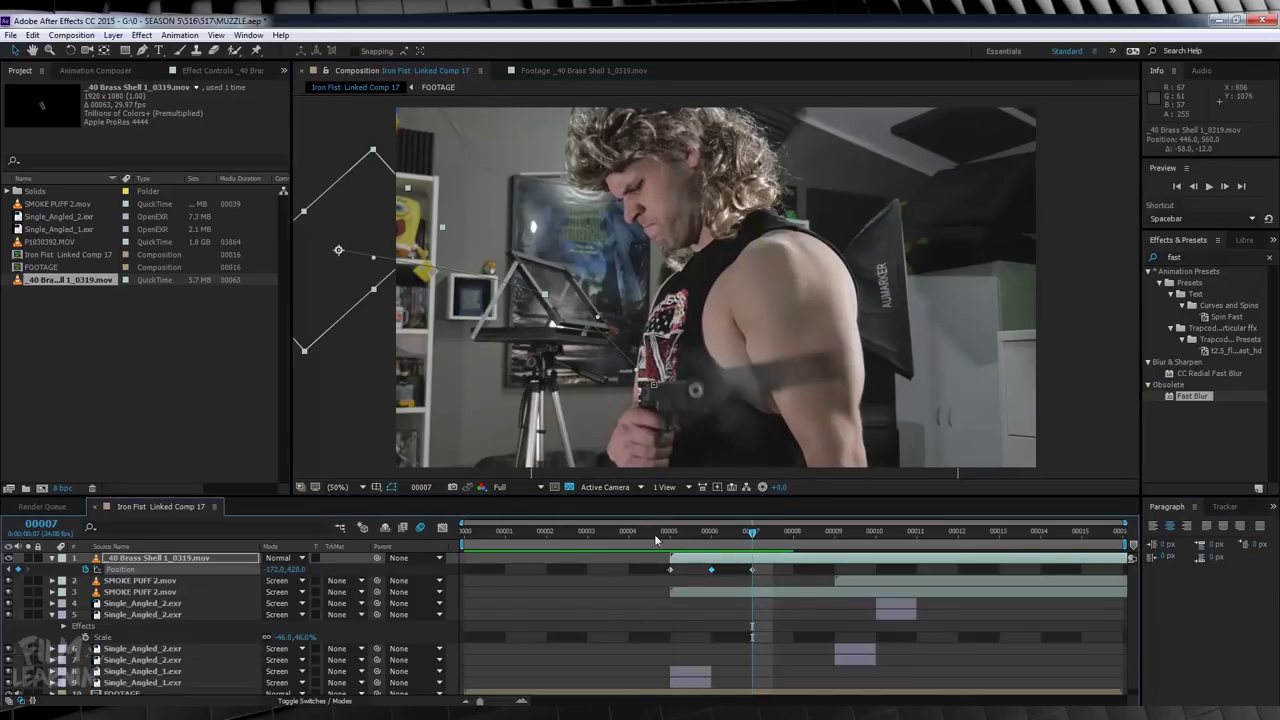
# Duplicate the brass shell layer, start the copy at frame 9, rotate it to about 107°, and align it with the gun's slide.
pyautogui.hotkey('ctrl', 'd')
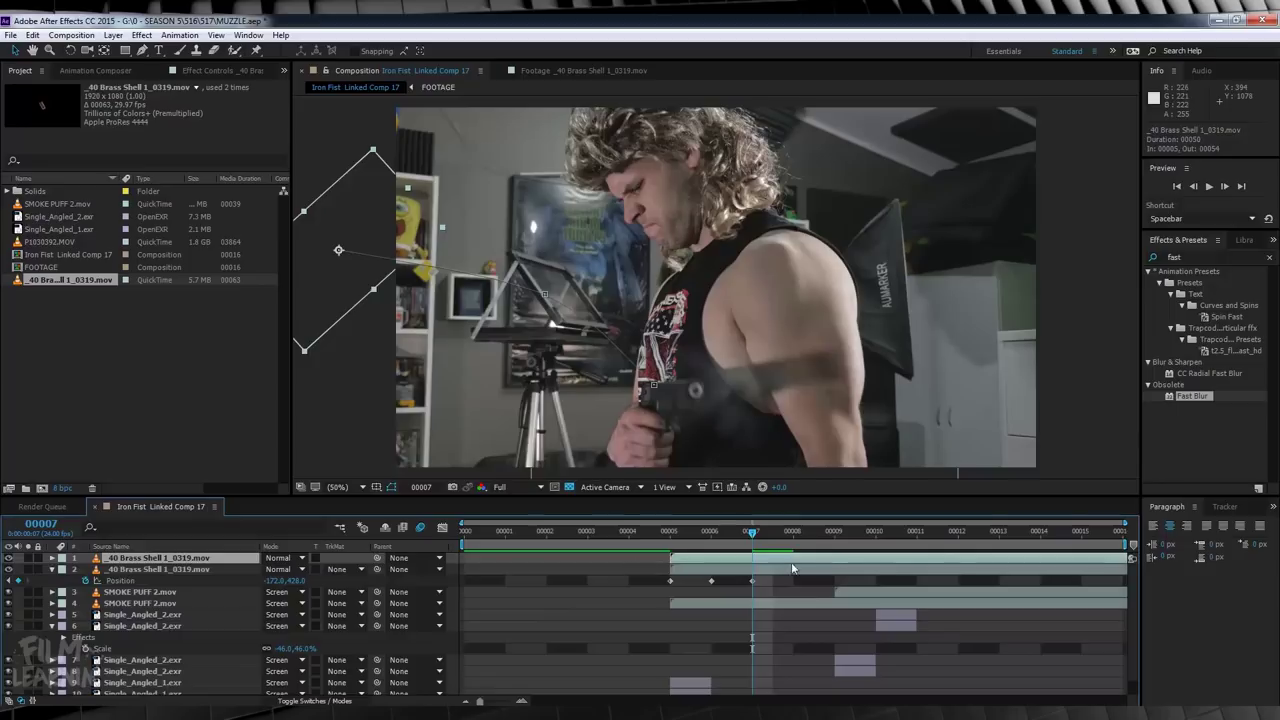
pyautogui.moveTo(782, 561); pyautogui.dragTo(946, 561)
pyautogui.click(835, 532)
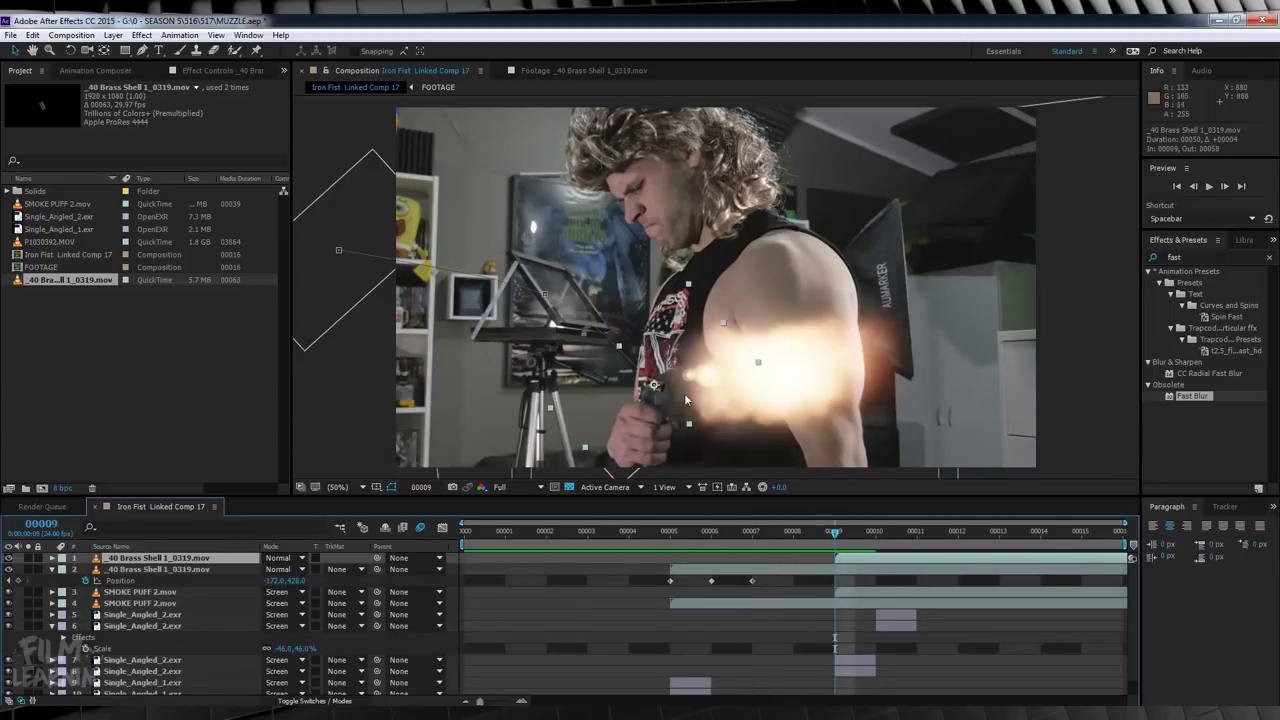
pyautogui.moveTo(661, 393); pyautogui.dragTo(661, 389)
pyautogui.press('r')
pyautogui.moveTo(285, 569); pyautogui.dragTo(265, 569)
pyautogui.moveTo(654, 381); pyautogui.dragTo(657, 379)
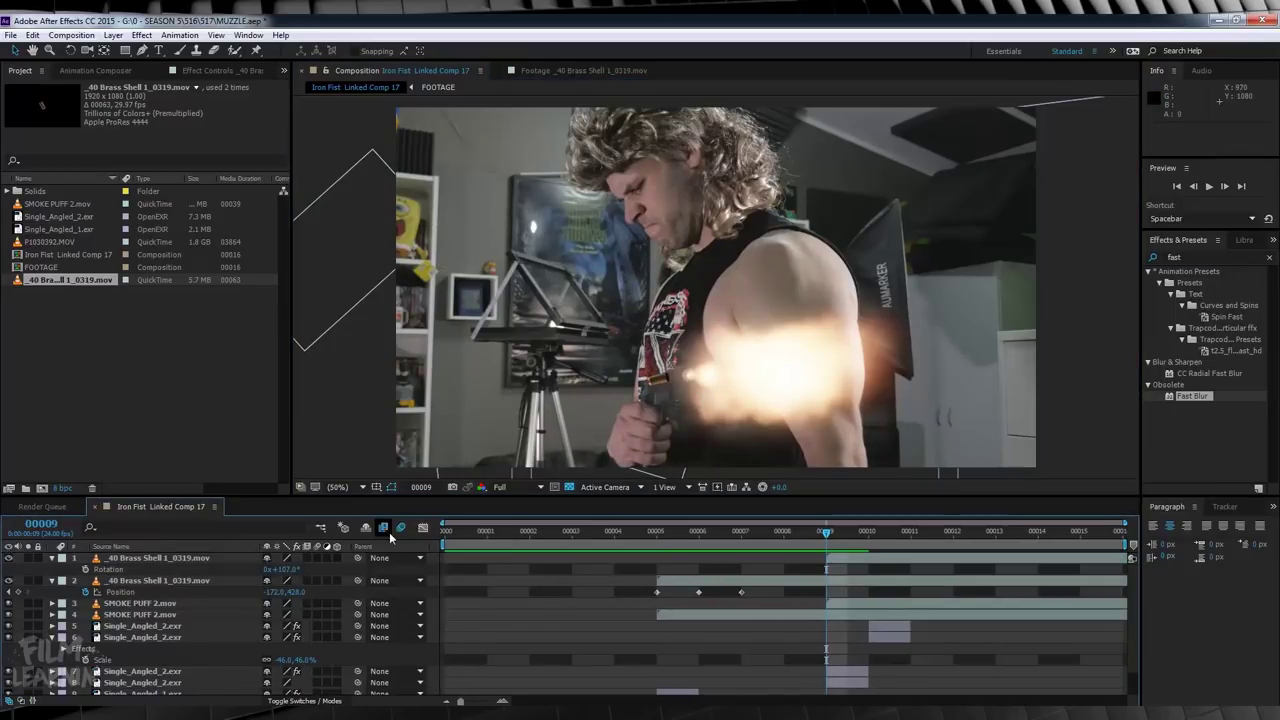
# Enable motion blur on both brass shell layers and play back the composition.
pyautogui.click(384, 527)
pyautogui.press('space')
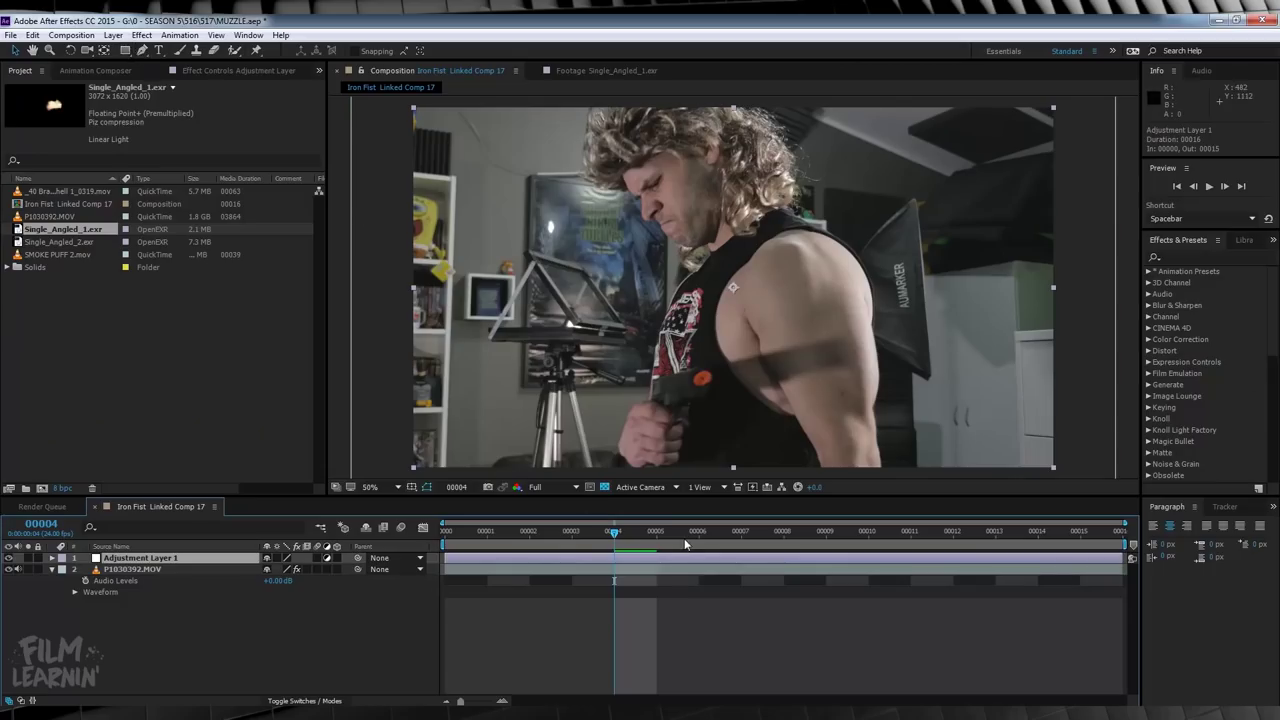
# Draw a small elliptical mask on the adjustment layer around the orange gun tip at frame 7.
pyautogui.moveTo(688, 536); pyautogui.dragTo(738, 536)
pyautogui.moveTo(125, 50); pyautogui.dragTo(160, 80)
pyautogui.scroll(1, 754, 394)
pyautogui.scroll(-1, 754, 394)
pyautogui.moveTo(700, 377); pyautogui.dragTo(724, 401)
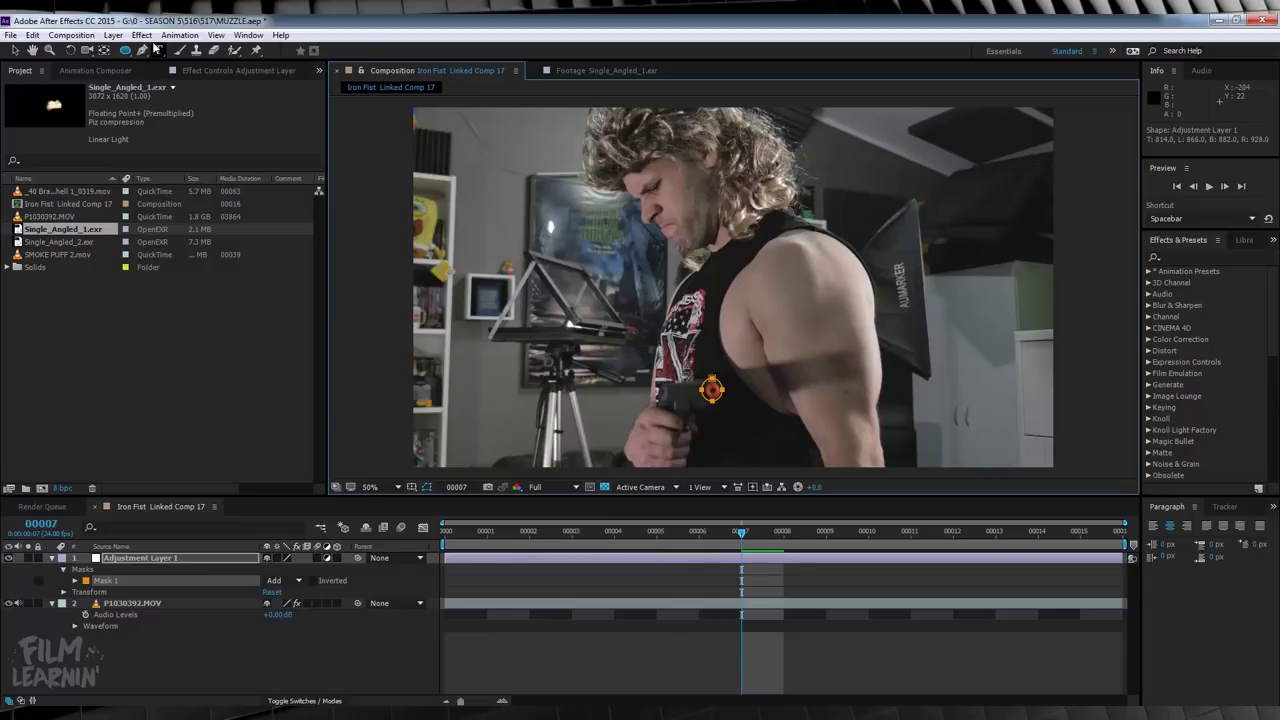
# Apply the Tint effect to the masked adjustment layer to desaturate the orange gun tip.
pyautogui.click(141, 35)
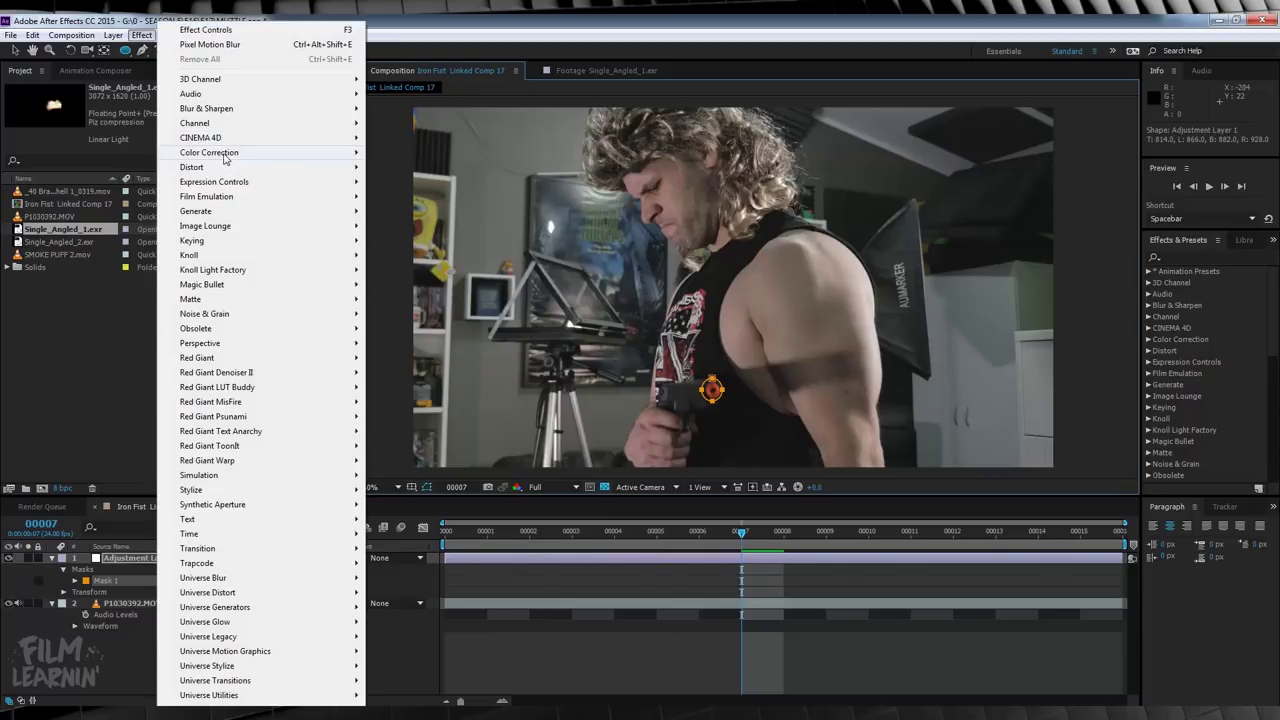
pyautogui.moveTo(225, 157)
pyautogui.click(400, 606)
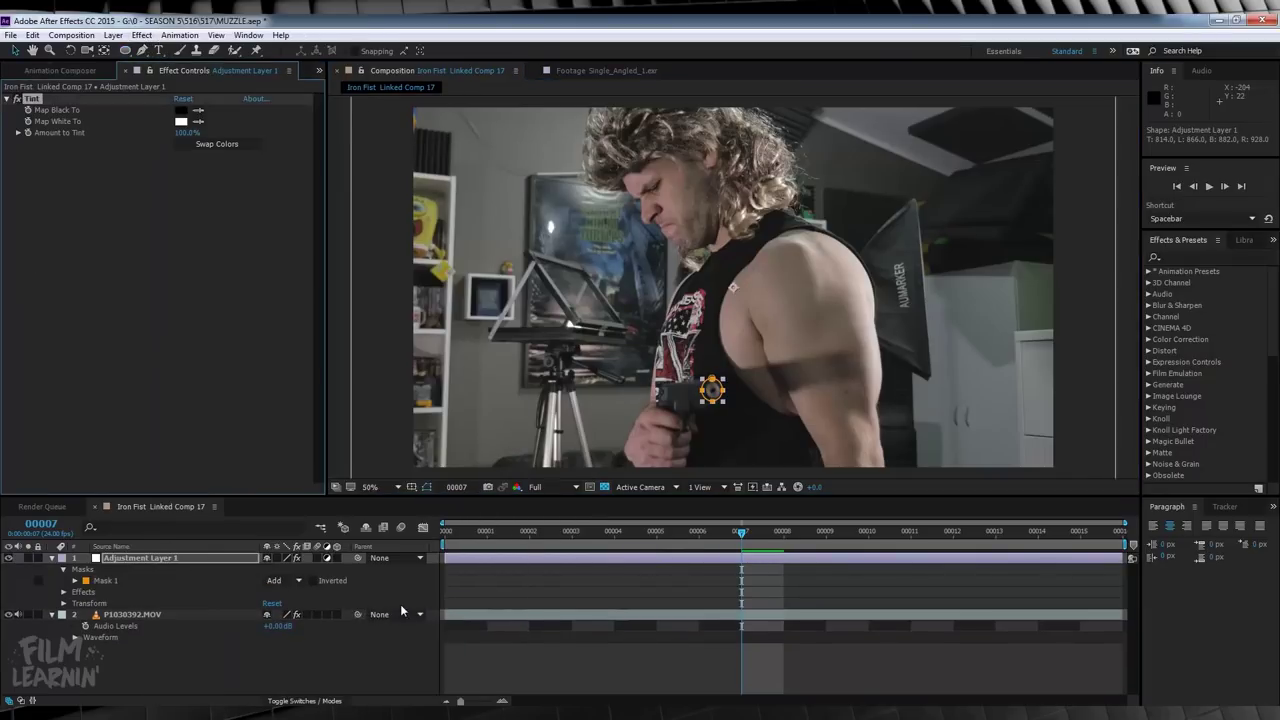
pyautogui.click(356, 655)
# Keyframe the adjustment layer's mask path at frame 7 and move the mask to follow the gun tip at frame 6.
pyautogui.click(156, 557)
pyautogui.press('m')
pyautogui.click(97, 580)
pyautogui.press('pageup')
pyautogui.press('z')
pyautogui.click(716, 391)
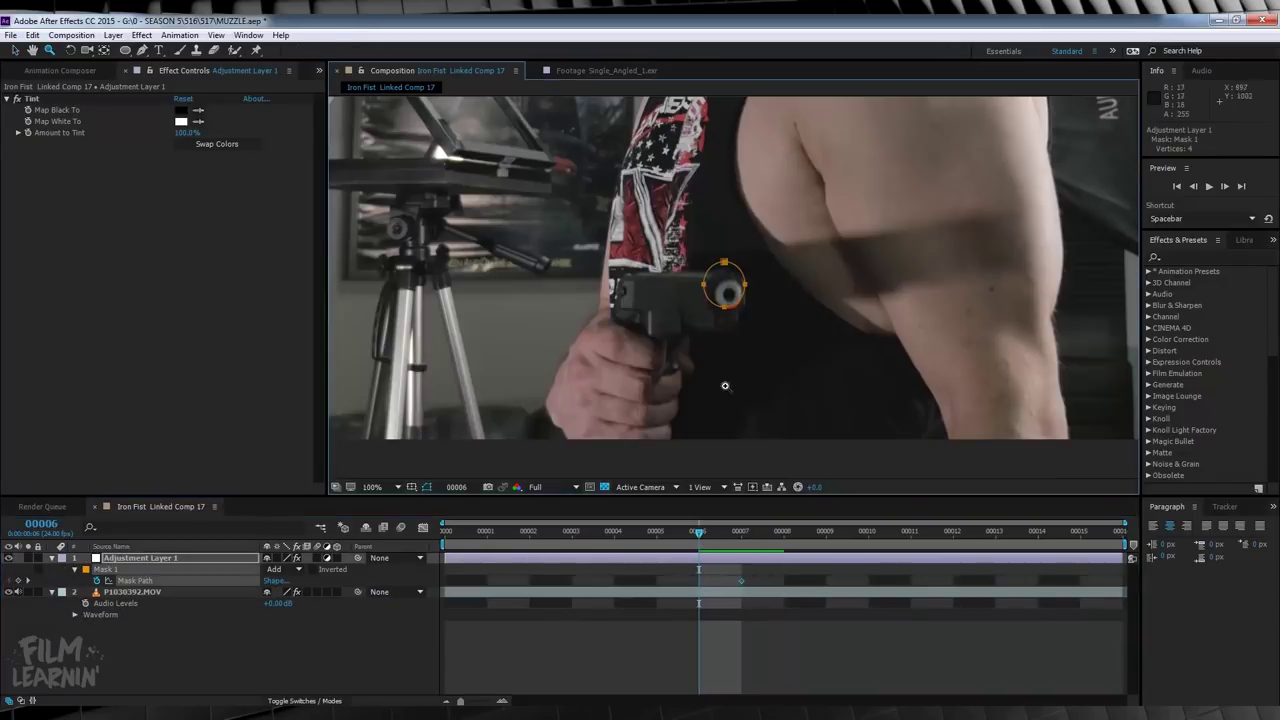
pyautogui.press('v')
pyautogui.moveTo(724, 284); pyautogui.dragTo(668, 340)
# Track the mask backward frame by frame, moving and reshaping it to cover the gun tip down to frame 2.
pyautogui.press('pageup')
pyautogui.click(591, 536)
pyautogui.press('g')
pyautogui.press('pageup')
pyautogui.moveTo(668, 332); pyautogui.dragTo(611, 451)
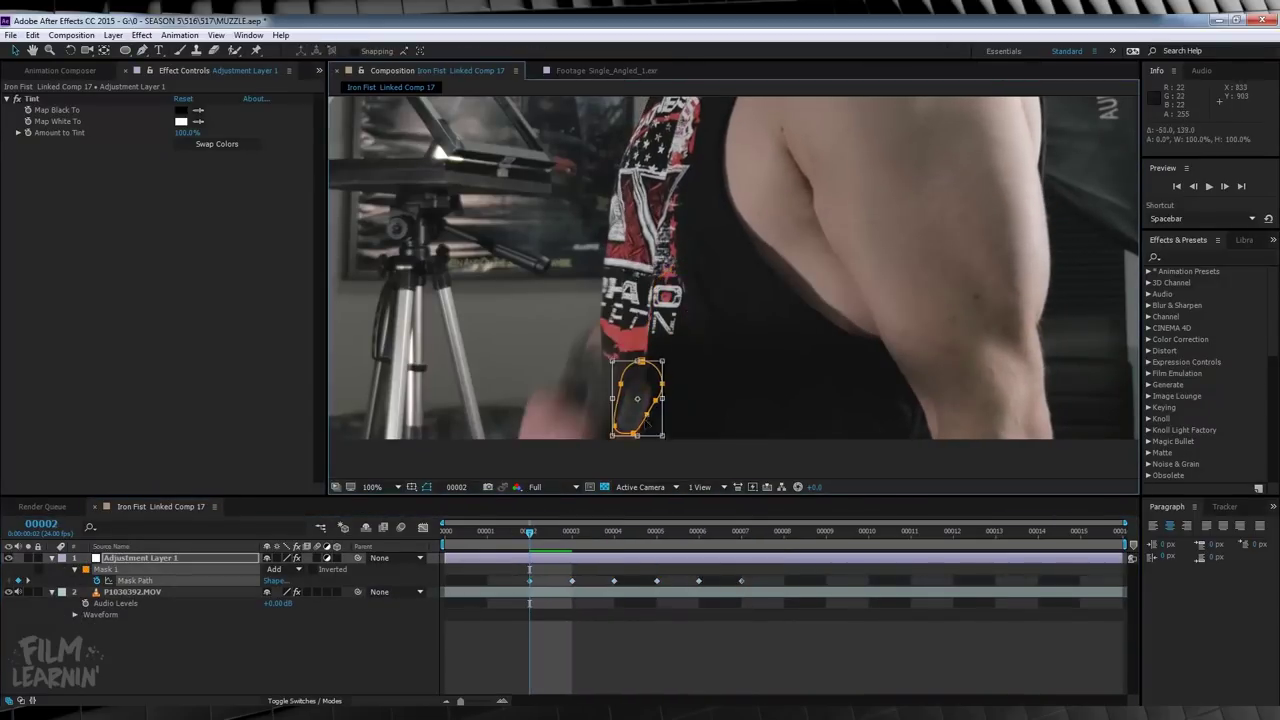
pyautogui.press('pageup')
pyautogui.press('pageup')
# Adjust the mask to follow the gun tip forward from frame 8 through frame 14, and deselect it.
pyautogui.moveTo(741, 531); pyautogui.dragTo(783, 540)
pyautogui.click(829, 533)
pyautogui.moveTo(724, 284)
pyautogui.mouseDown()
pyautogui.moveTo(716, 266)
pyautogui.moveTo(709, 288)
pyautogui.mouseUp()
pyautogui.click(869, 533)
pyautogui.click(954, 533)
pyautogui.click(1038, 533)
pyautogui.press('F2')
pyautogui.press(',')
# Play back the muzzle flash composition and return to the first frame.
pyautogui.press('space')
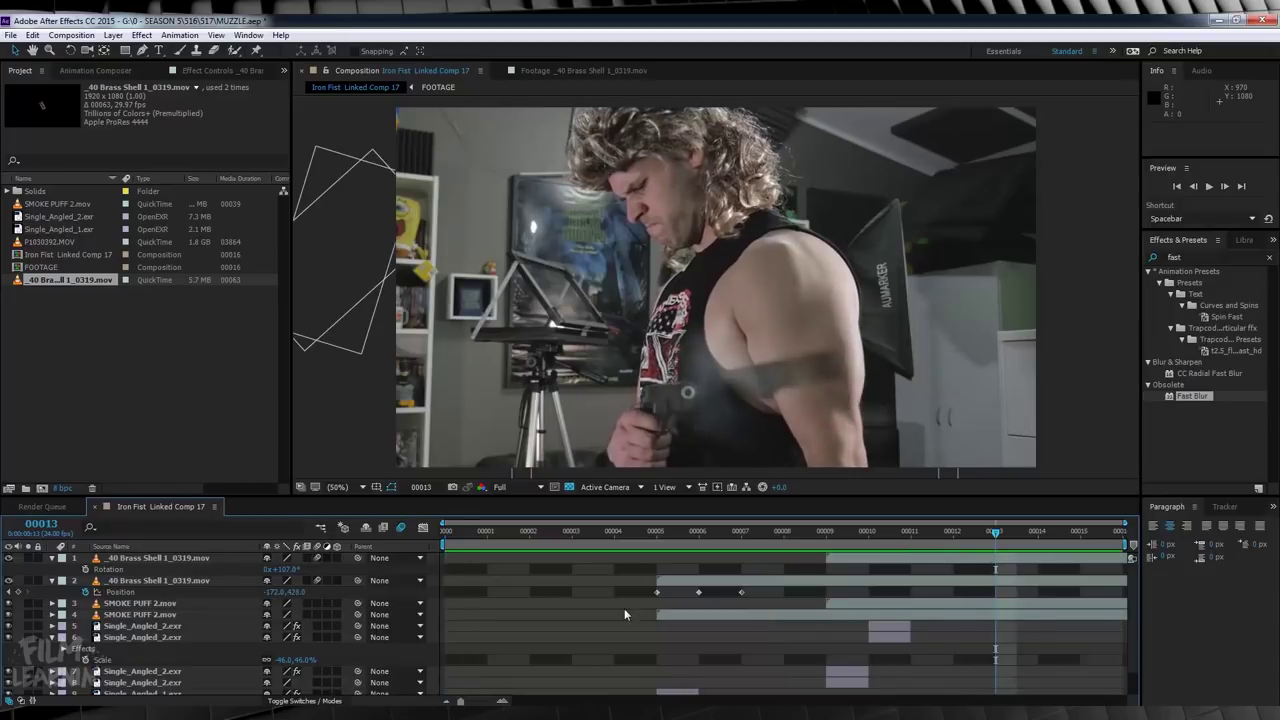
pyautogui.click(447, 533)
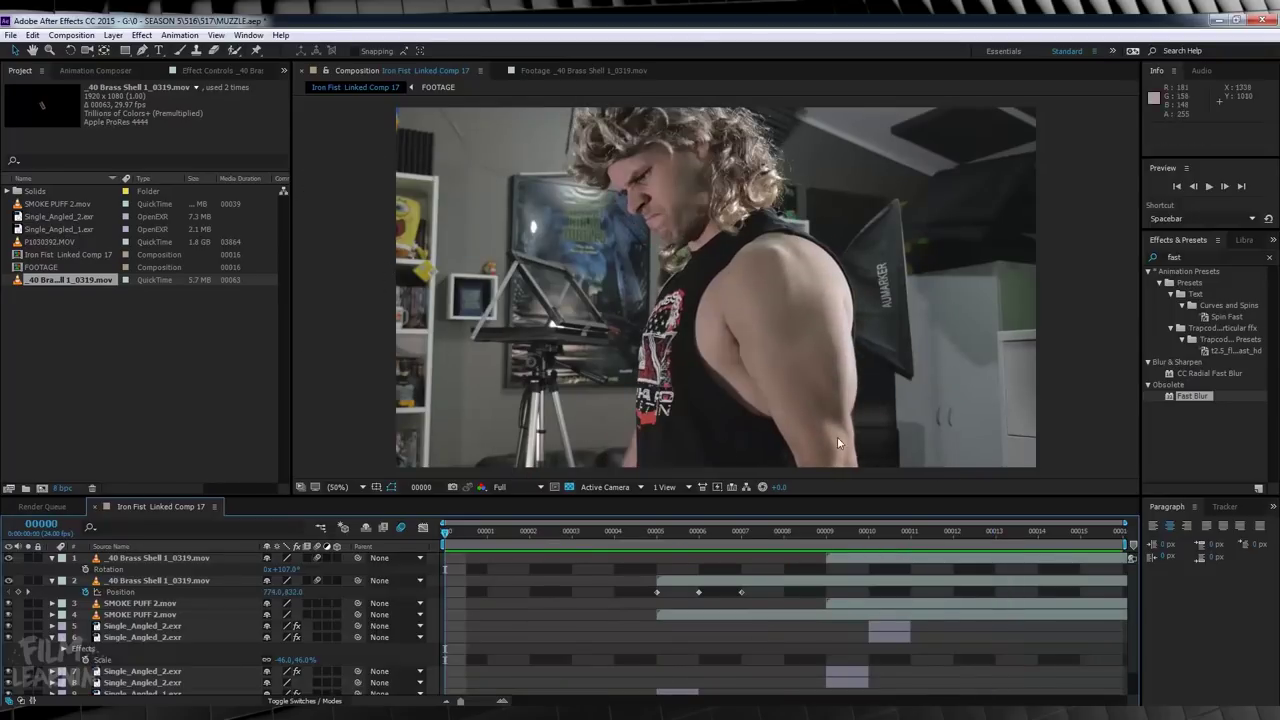
# Go to frame 5, the first muzzle flash frame, and create a new adjustment layer above all other layers.
pyautogui.click(657, 533)
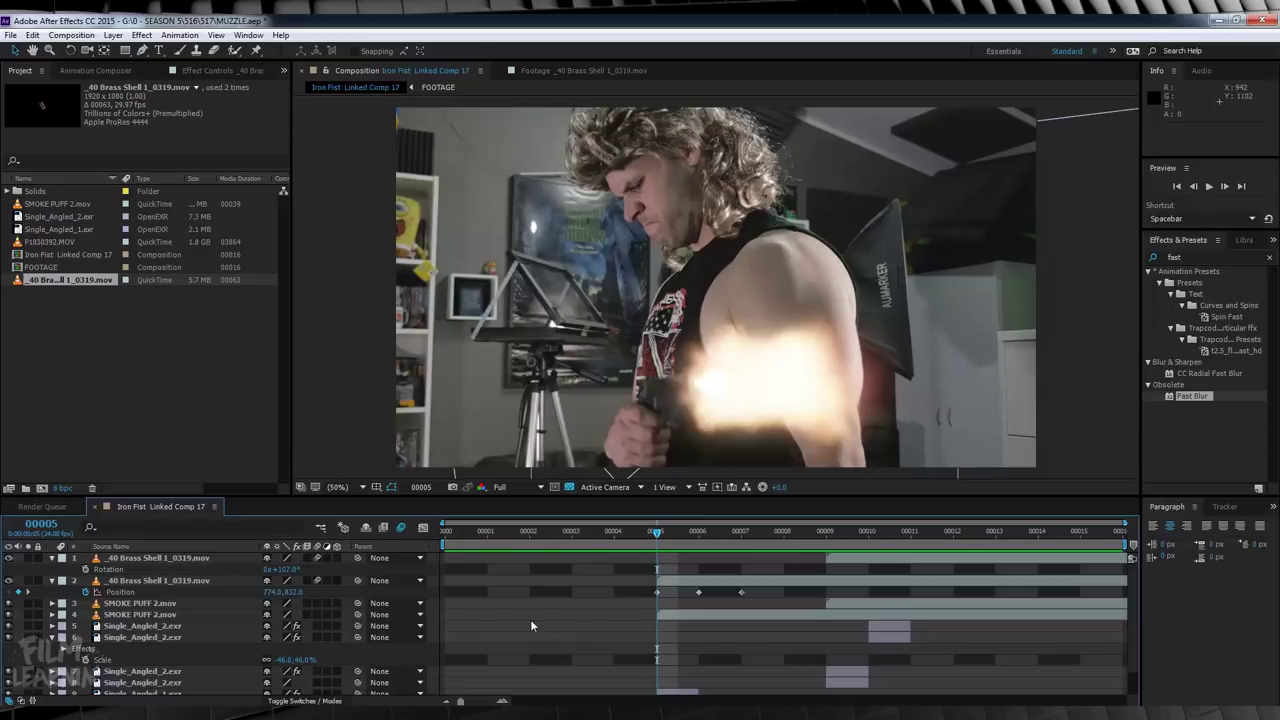
pyautogui.click(114, 36)
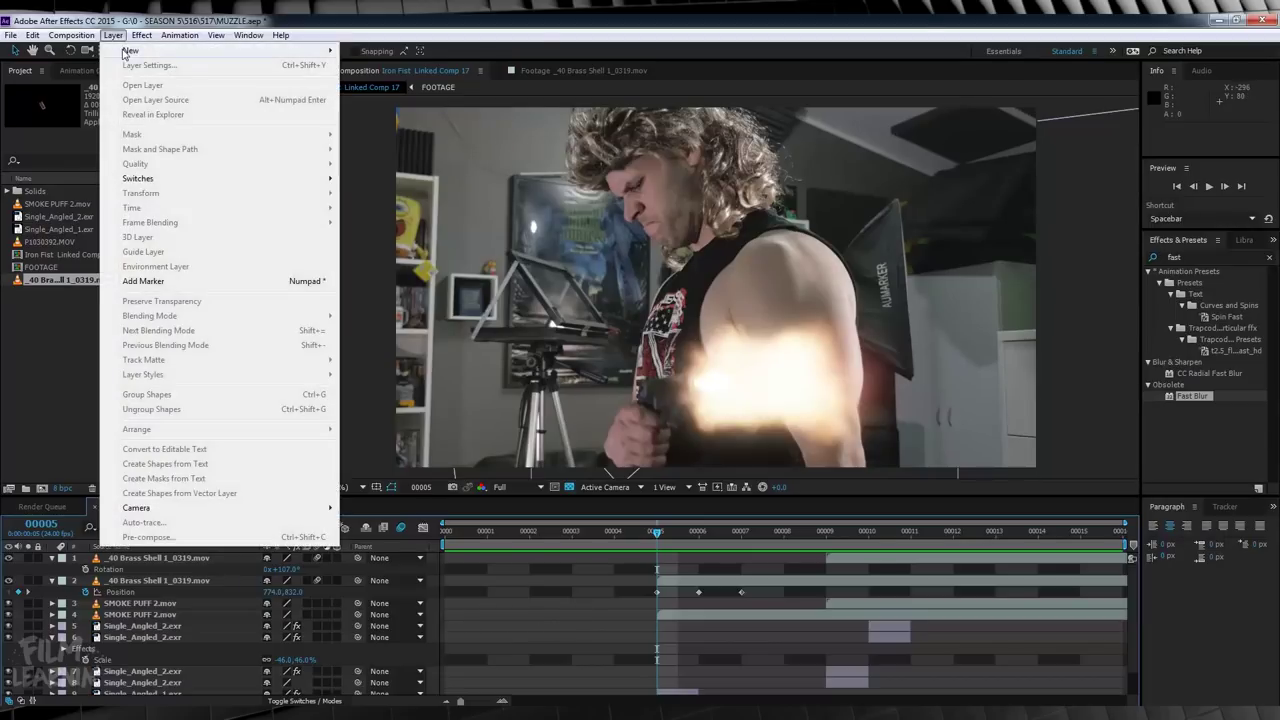
pyautogui.moveTo(140, 48)
pyautogui.click(383, 138)
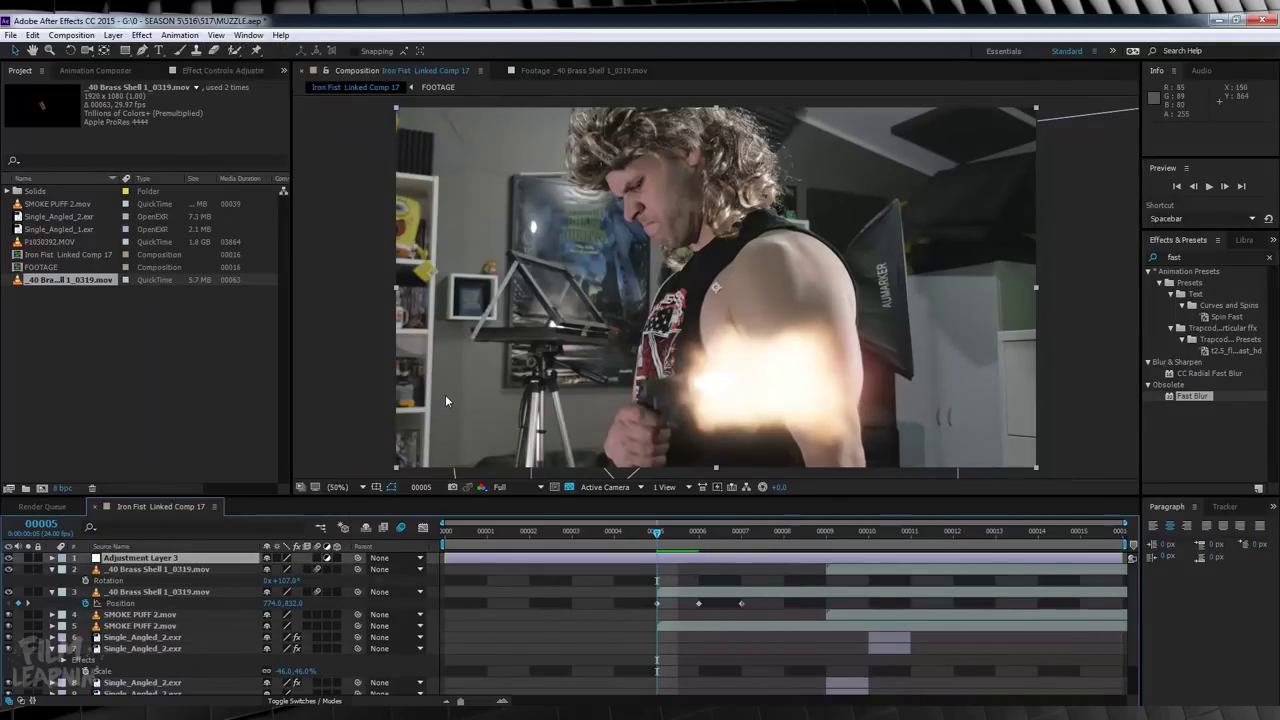
# Draw a closed Pen mask on the new adjustment layer around the man's arm, shoulder, hair, face, chest and gun hand.
pyautogui.click(143, 51)
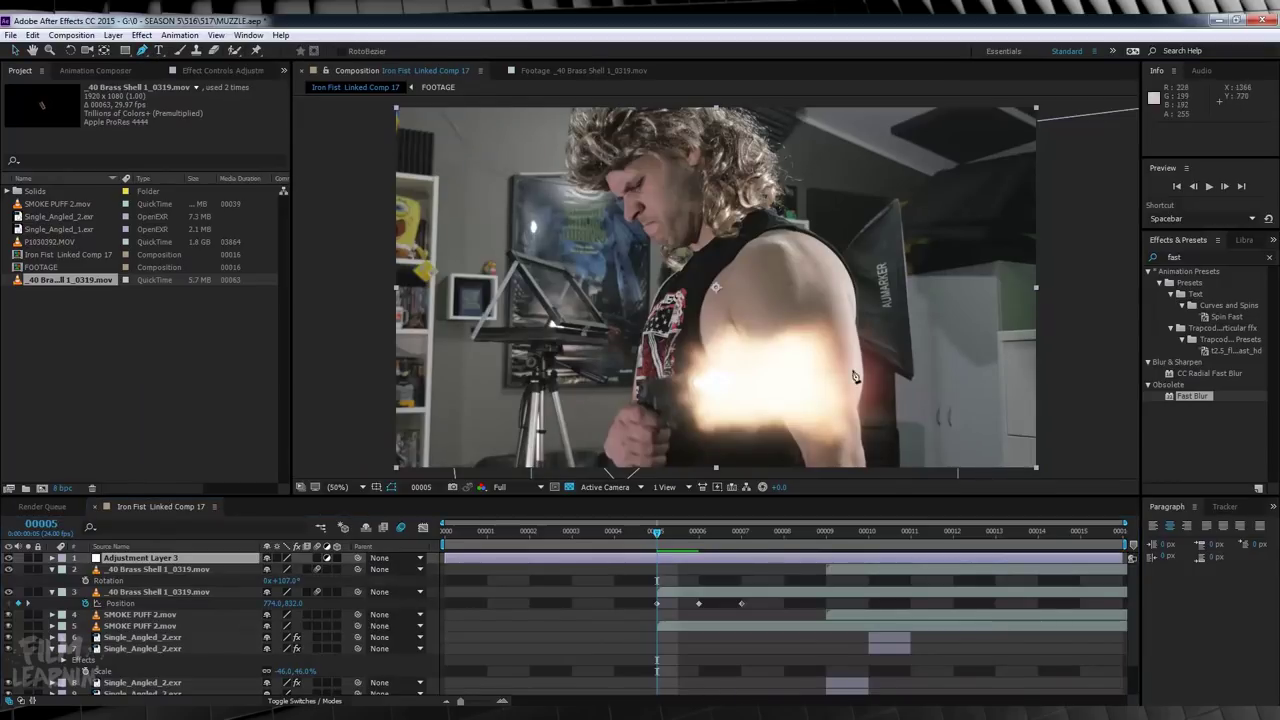
pyautogui.click(867, 469)
pyautogui.click(864, 423)
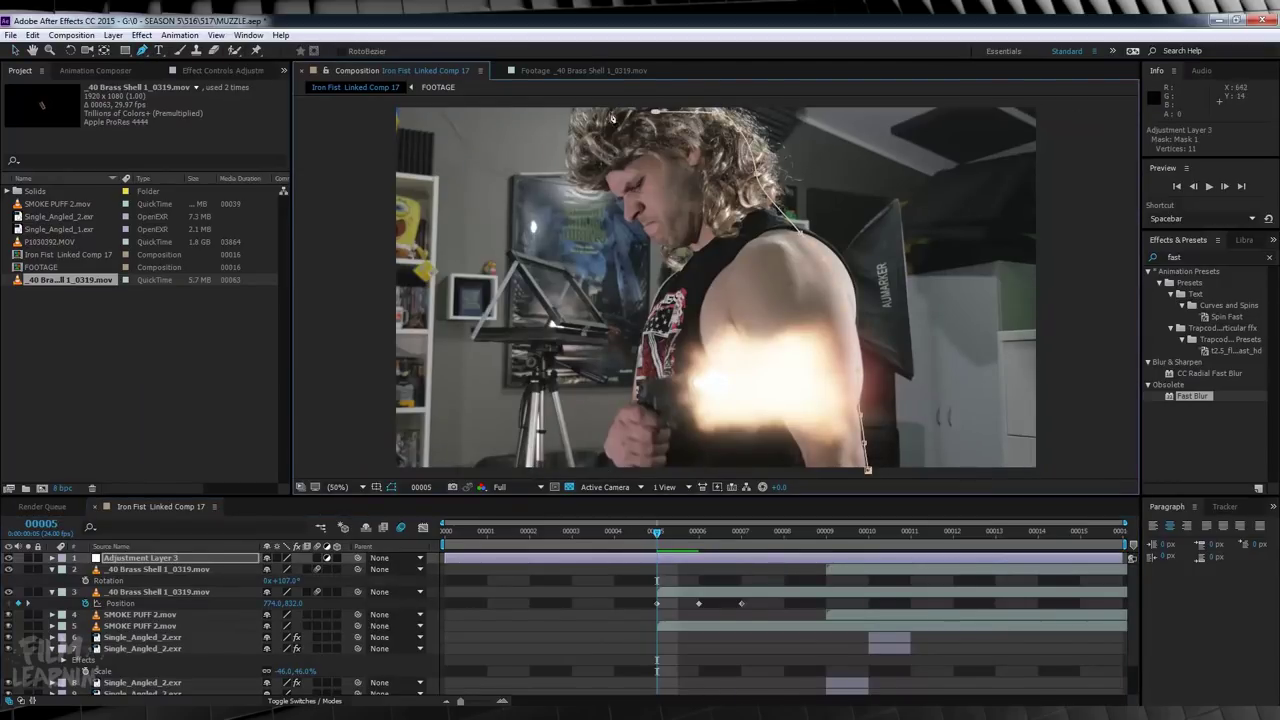
pyautogui.click(648, 193)
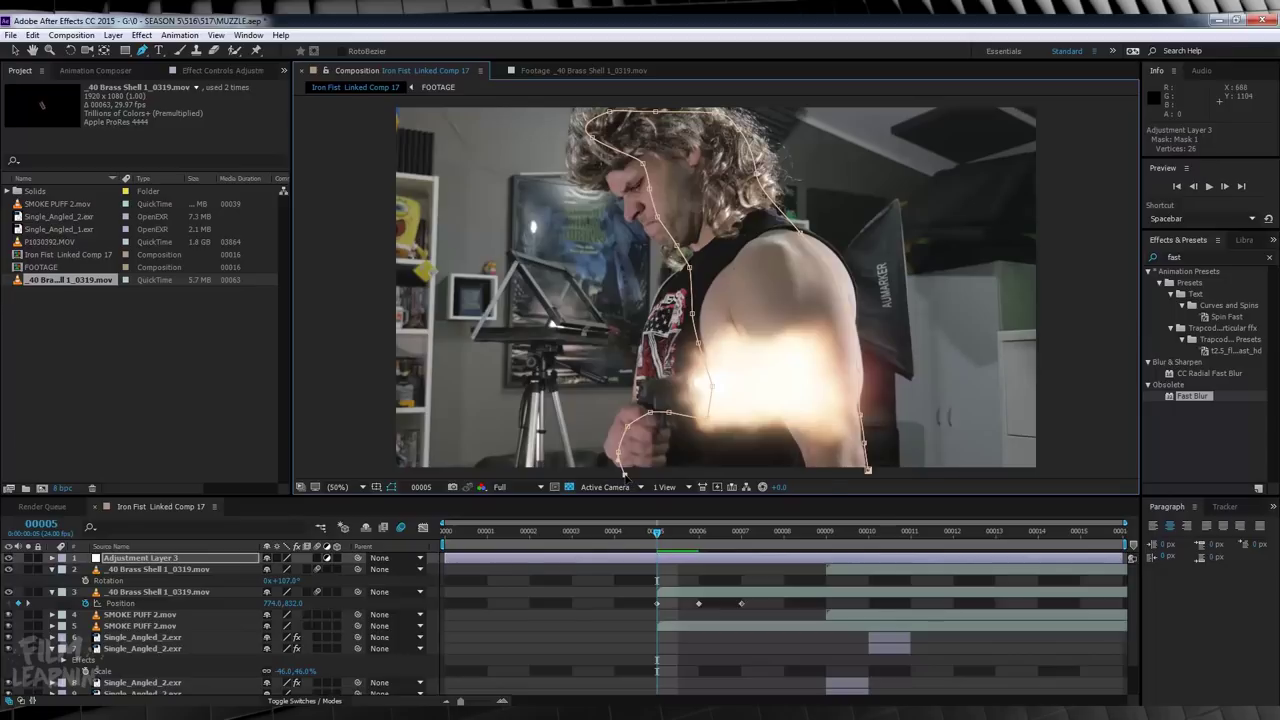
pyautogui.click(868, 471)
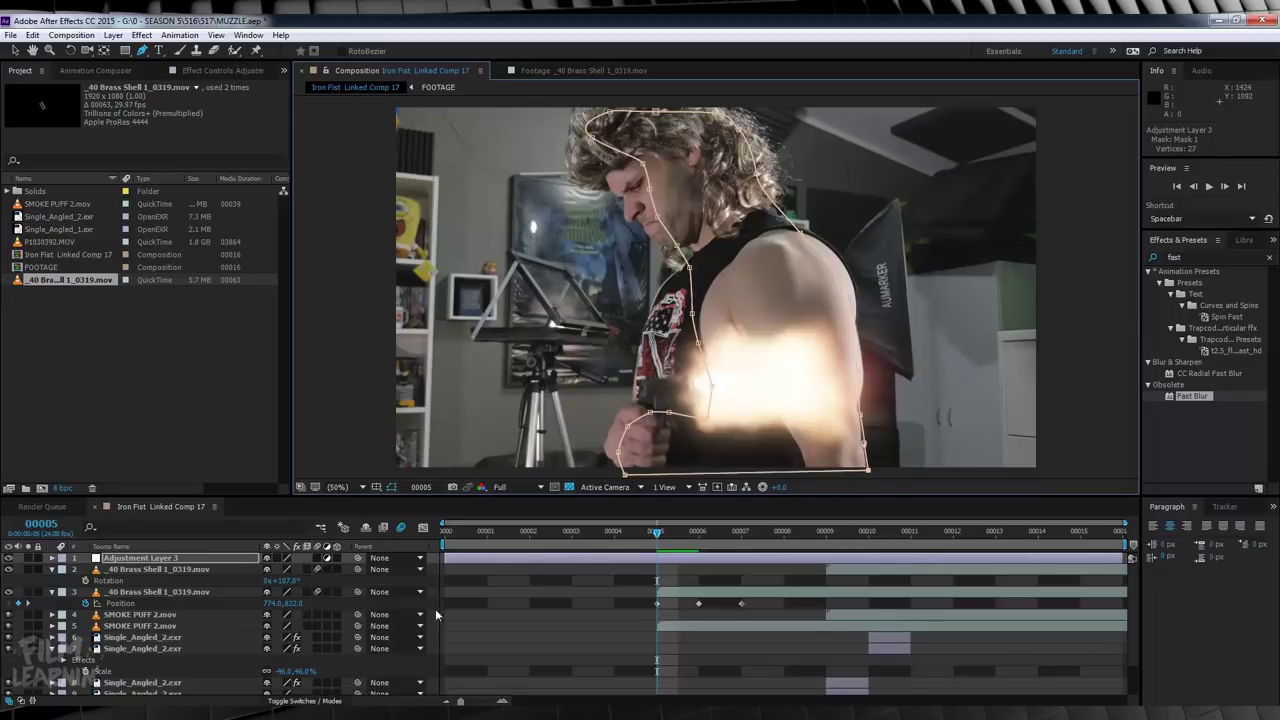
# Set the Mask Feather of the body mask to 200 pixels.
pyautogui.press('f')
pyautogui.click(295, 581)
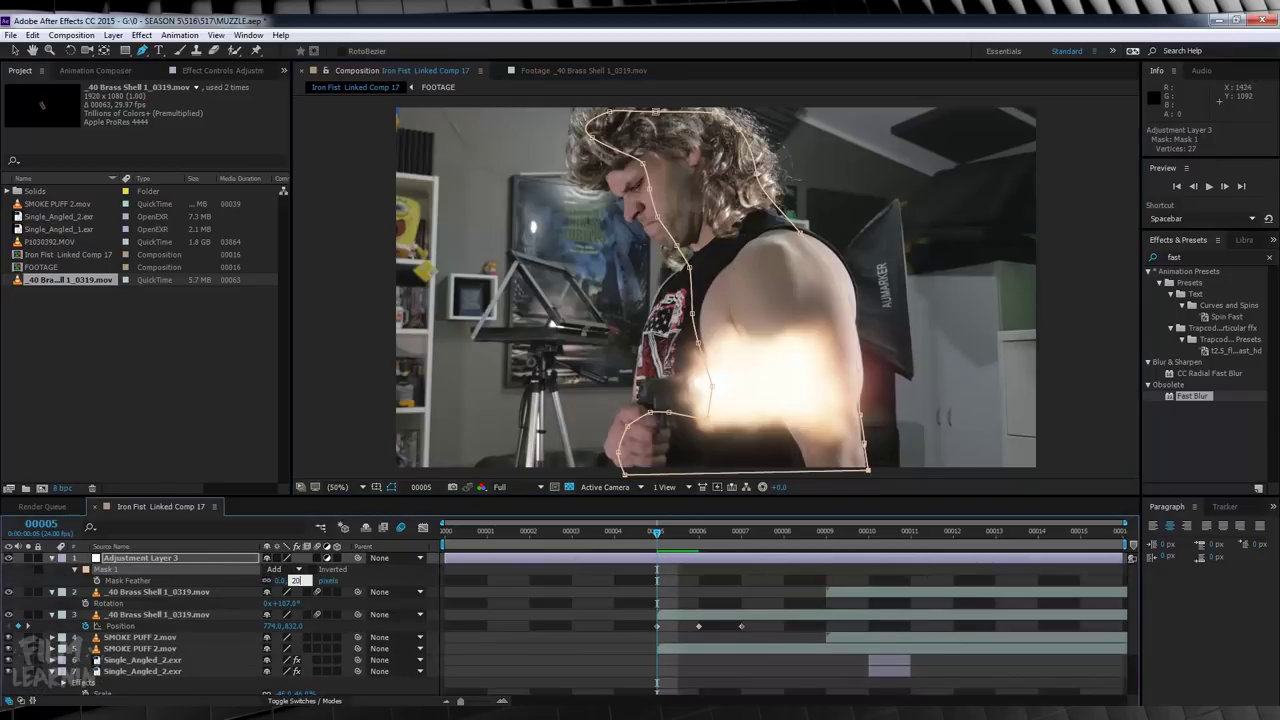
pyautogui.write('200')
pyautogui.press('Return')
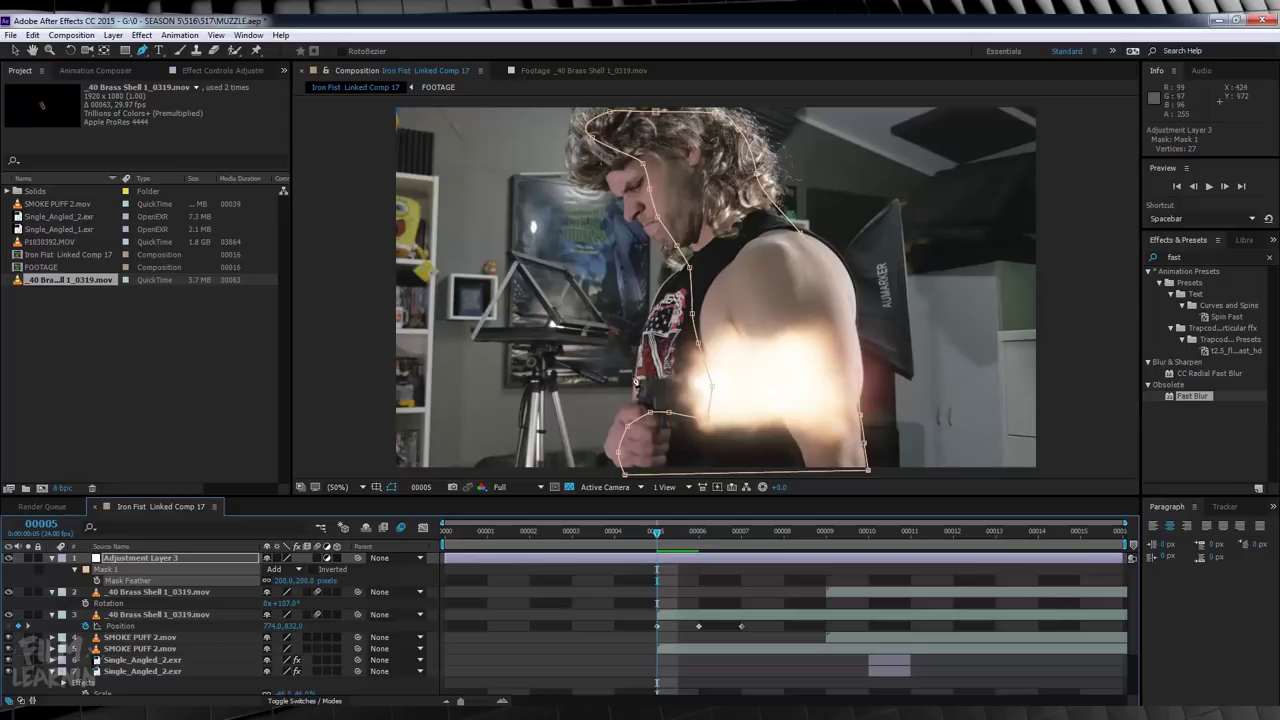
# Apply the Exposure color correction effect to the masked adjustment layer and raise its master exposure to 0.83.
pyautogui.press('v')
pyautogui.click(134, 562)
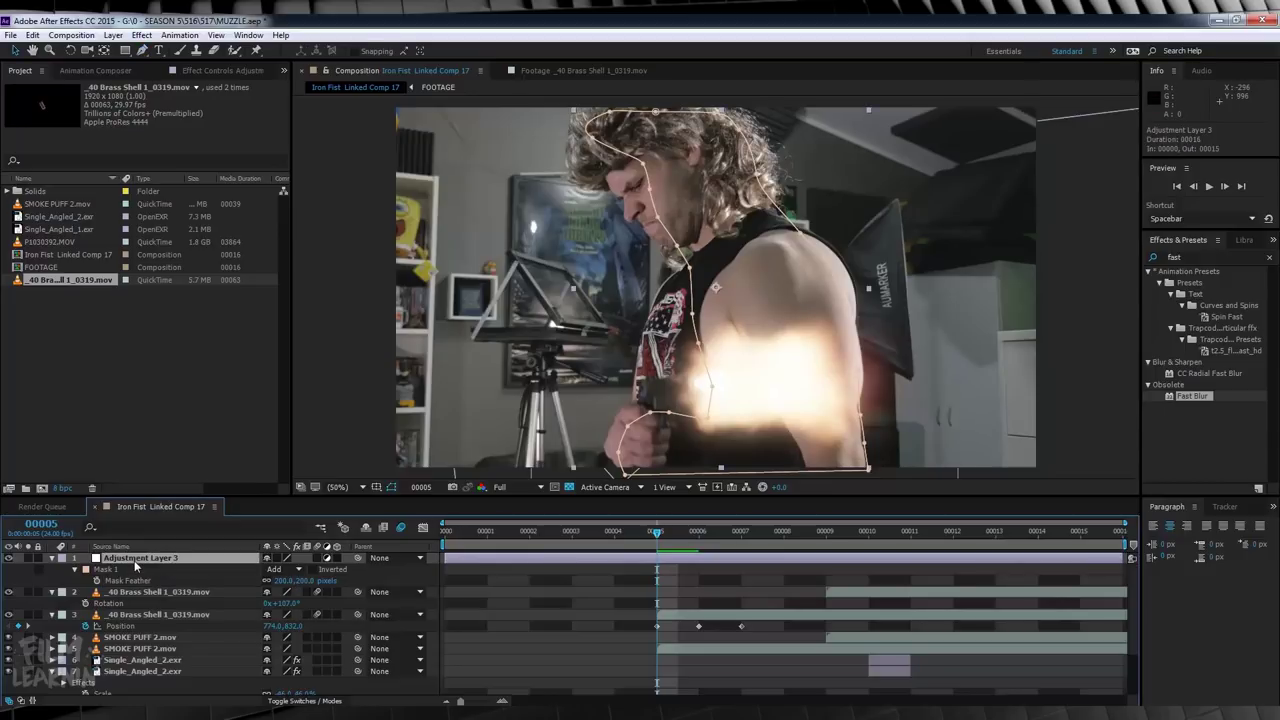
pyautogui.click(142, 35)
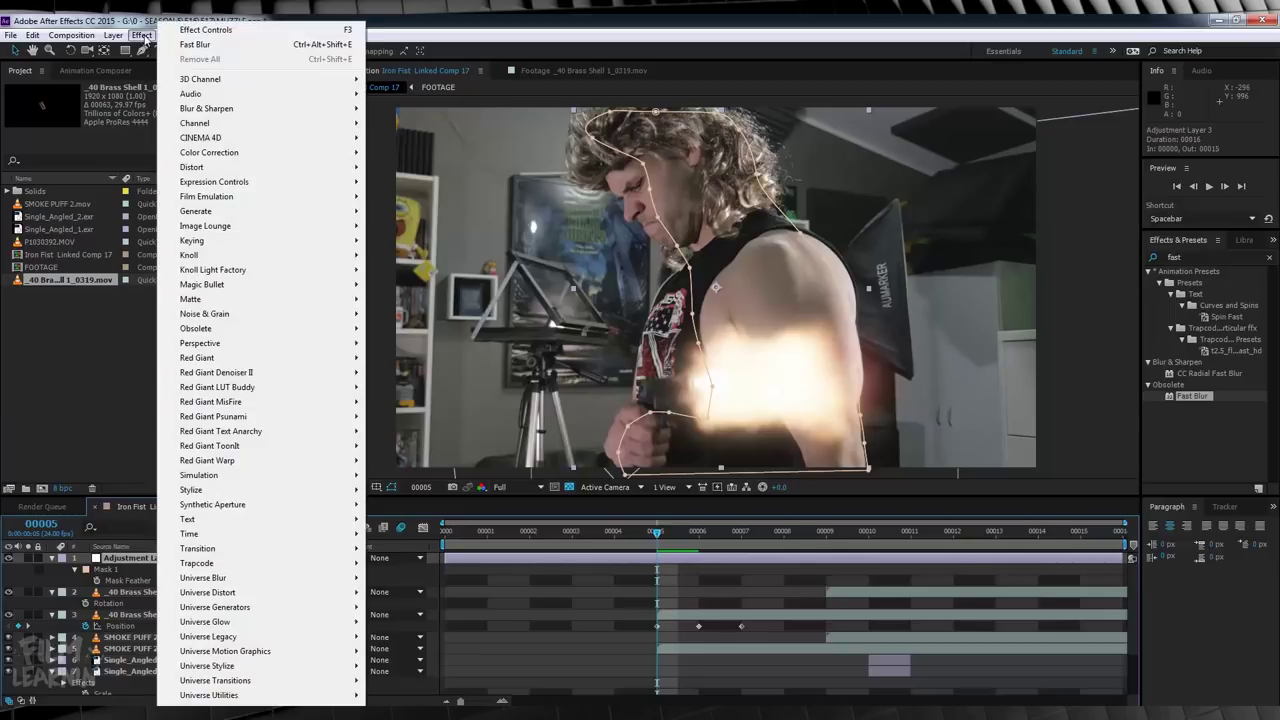
pyautogui.moveTo(222, 154)
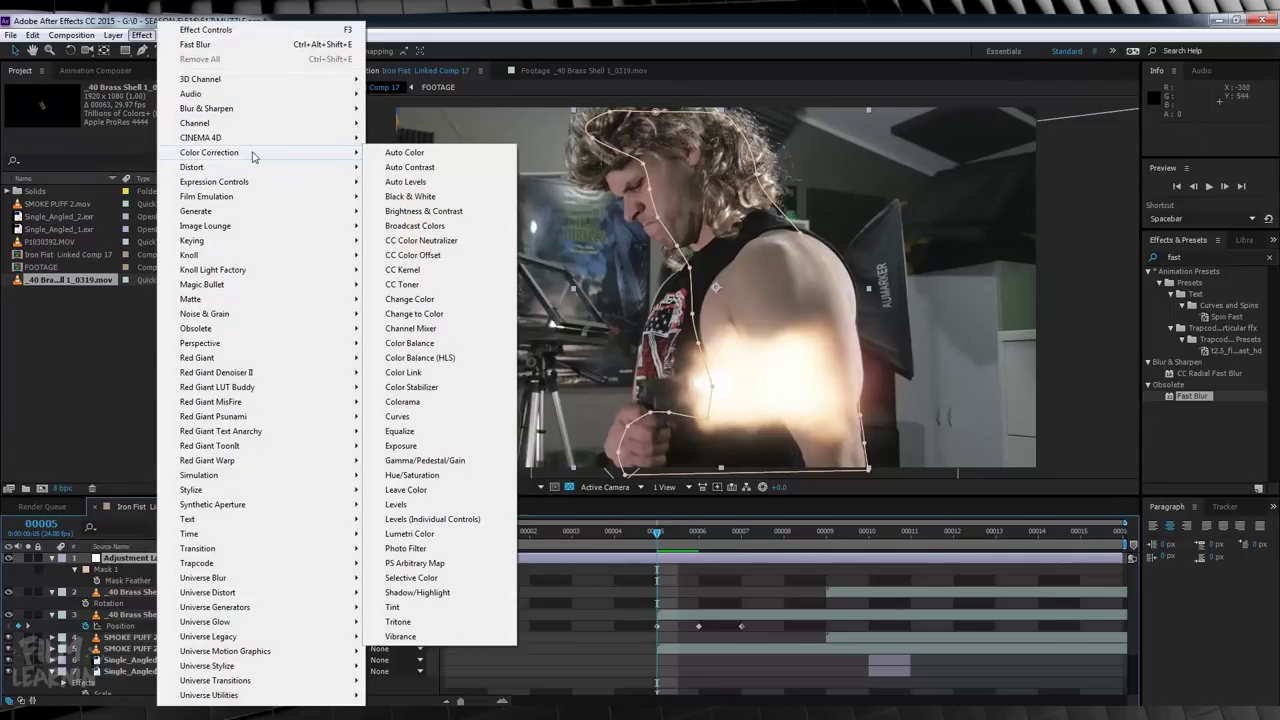
pyautogui.click(402, 446)
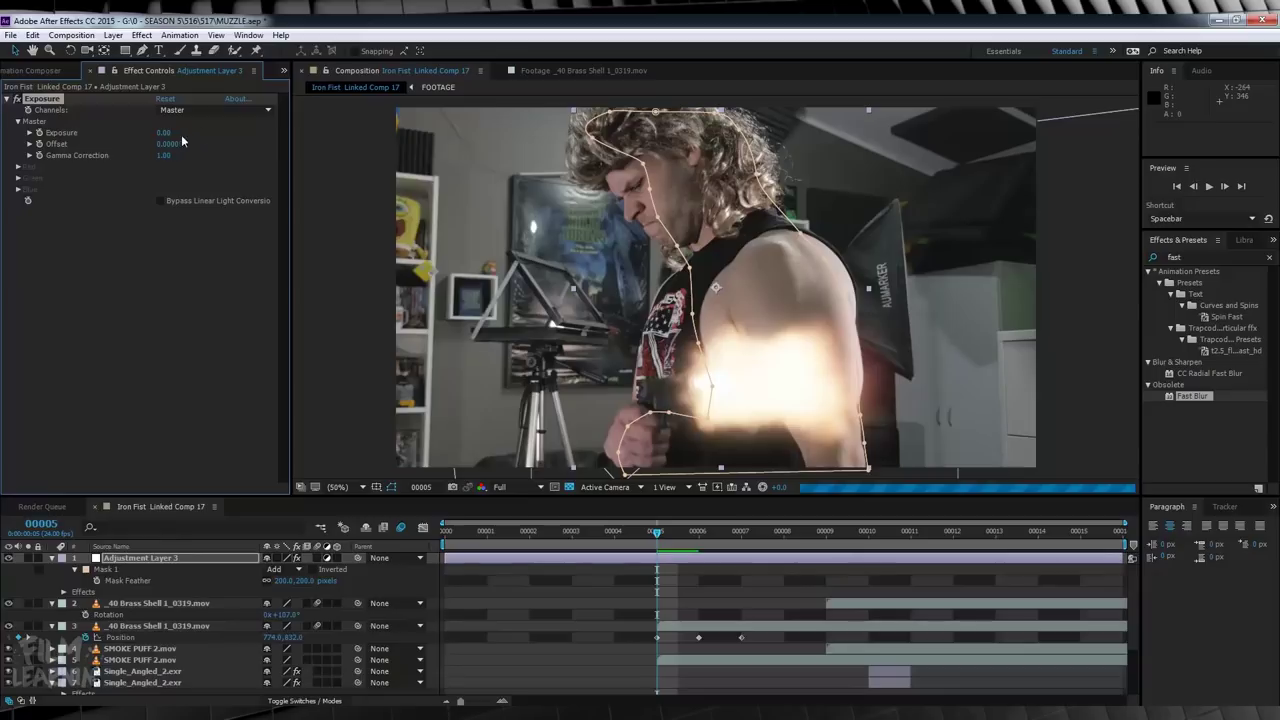
pyautogui.moveTo(189, 132); pyautogui.dragTo(218, 132)
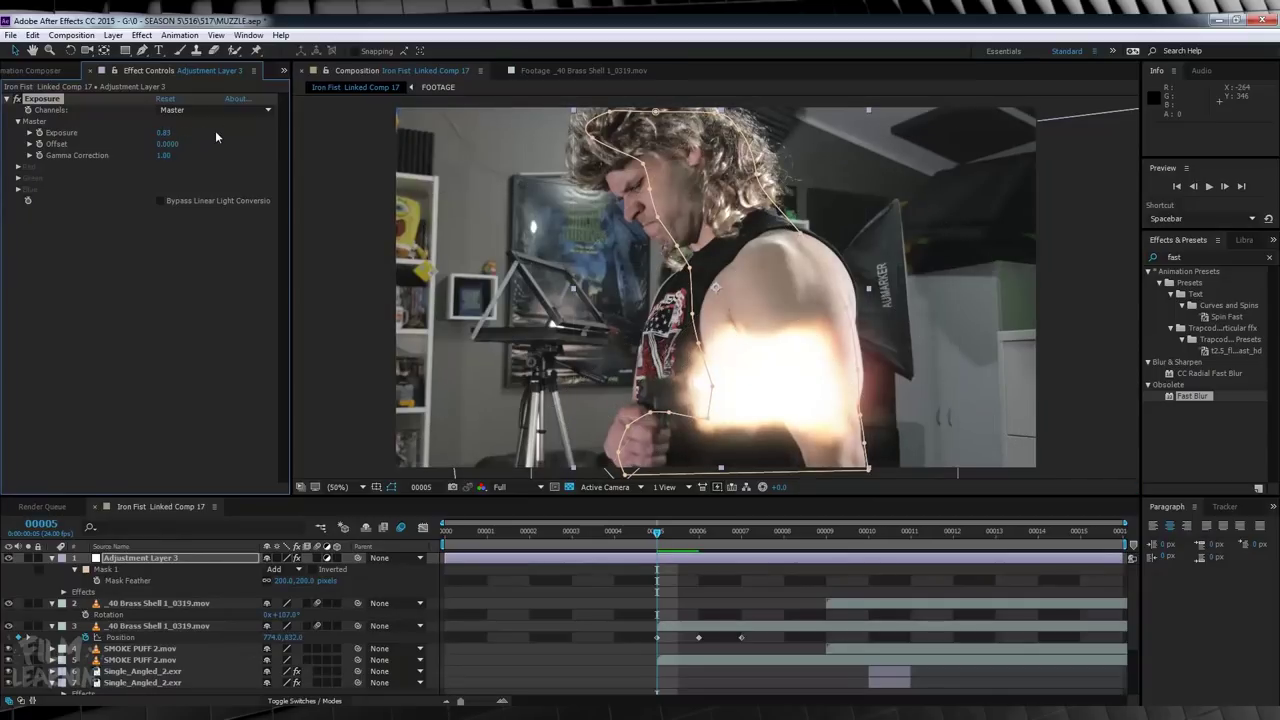
# Move the exposure adjustment layer beneath the flash layers, directly above FOOTAGE, and cut away its part before frame 5.
pyautogui.moveTo(146, 559); pyautogui.dragTo(143, 688)
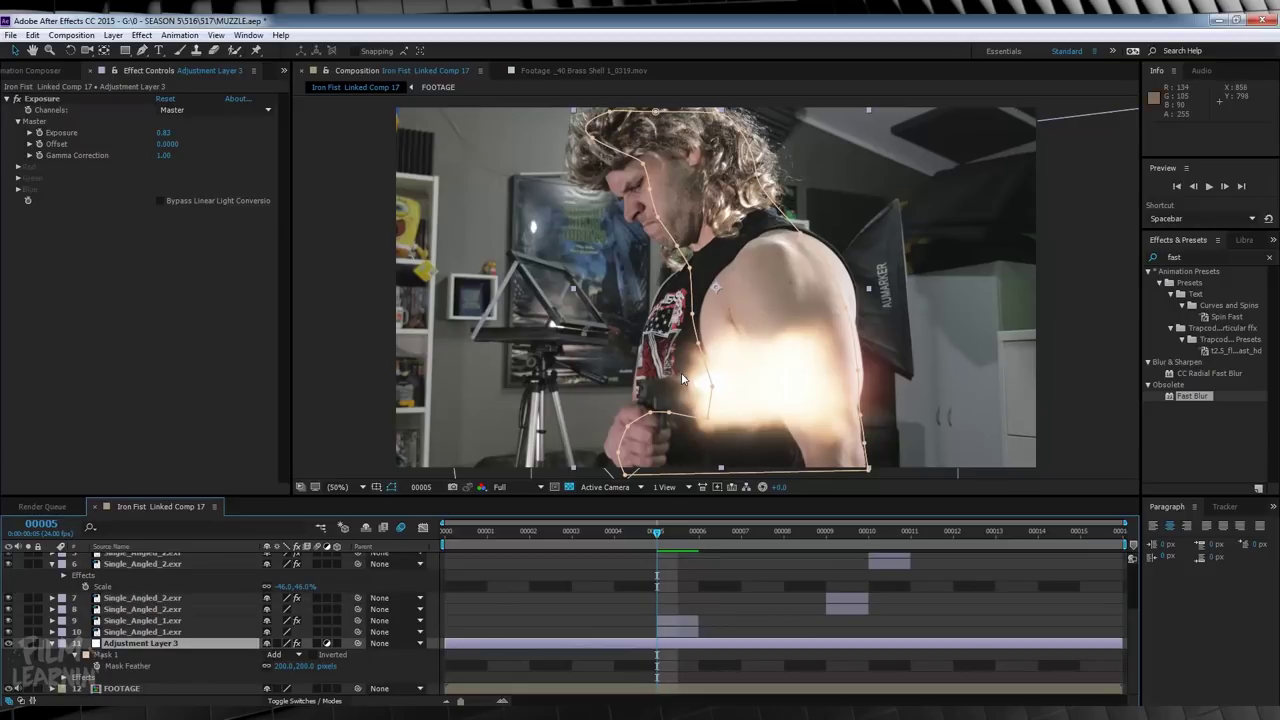
pyautogui.click(669, 643)
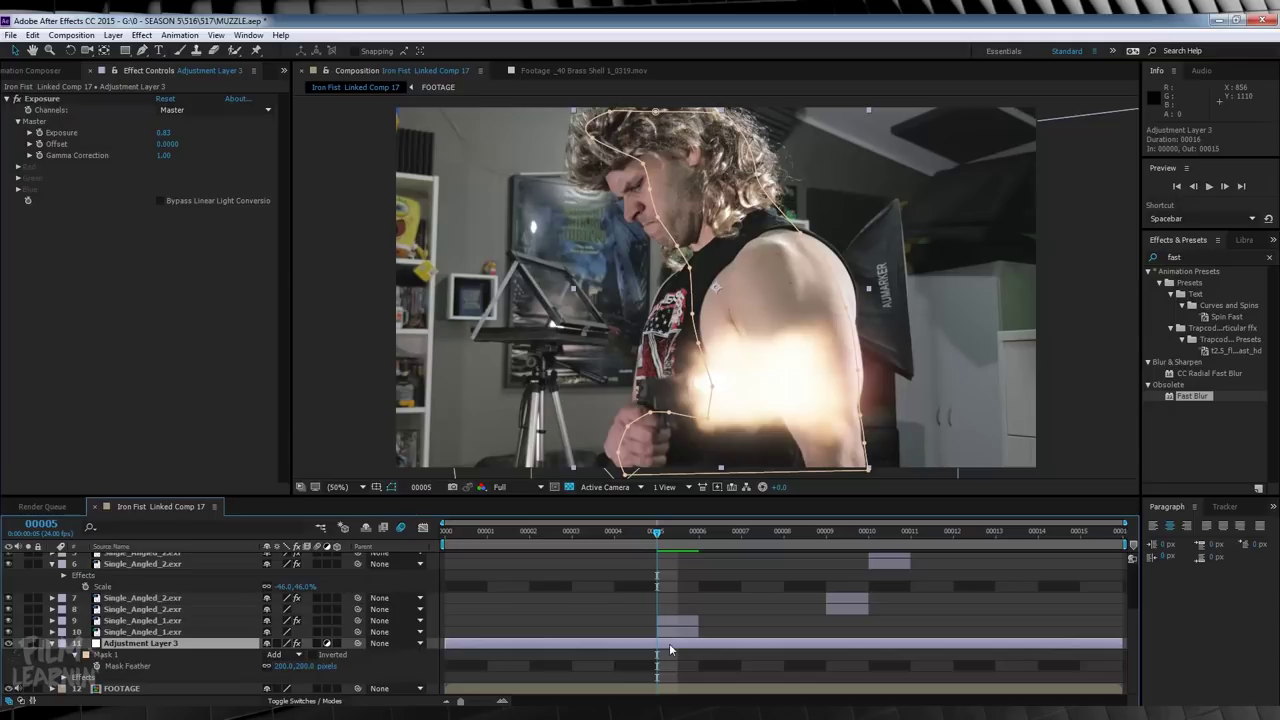
pyautogui.hotkey('ctrl', 'shift', 'd')
pyautogui.click(629, 656)
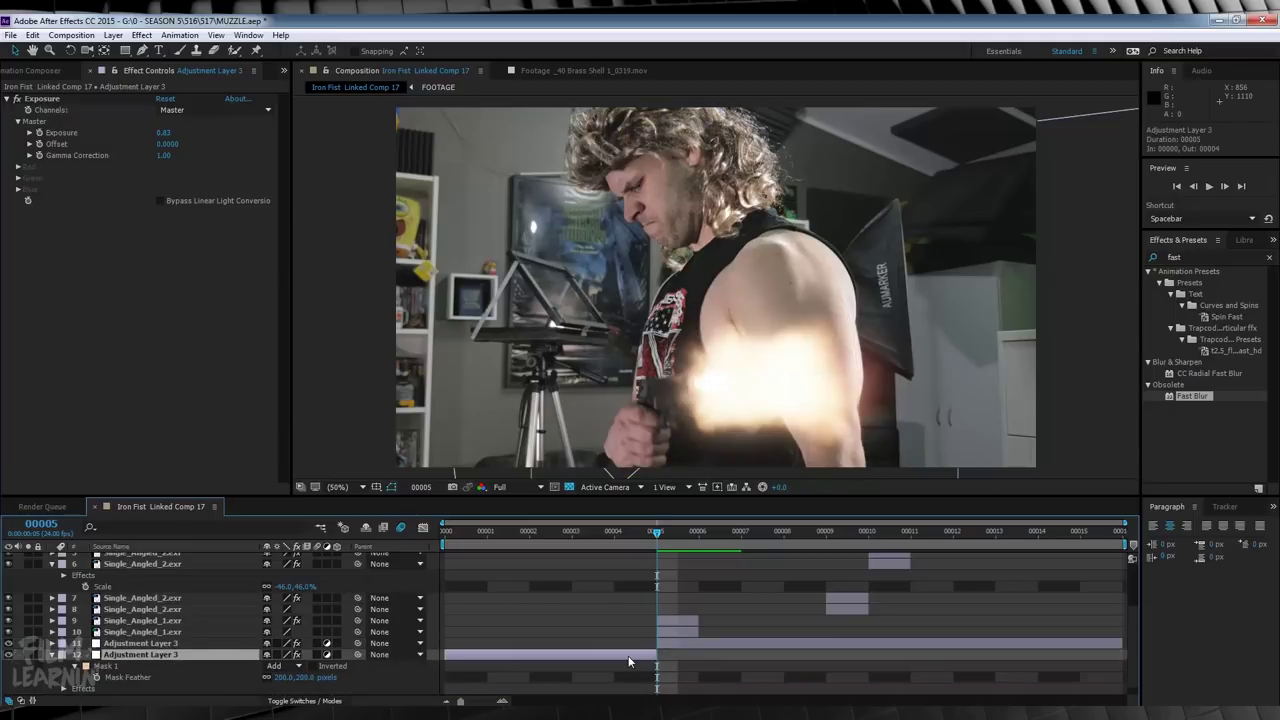
pyautogui.press('Delete')
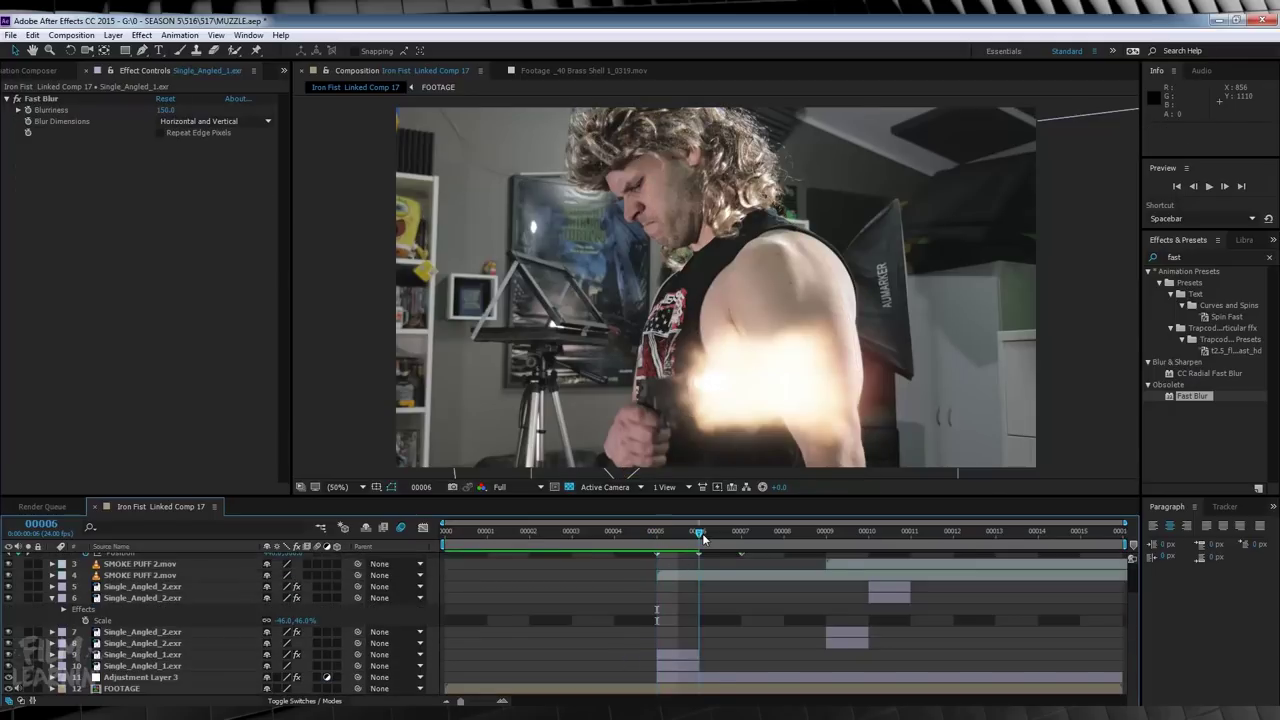
# Split the exposure adjustment layer at frame 6 and shift the second piece to start at frame 9, under the second flash.
pyautogui.hotkey('ctrl', 'z')
pyautogui.click(718, 679)
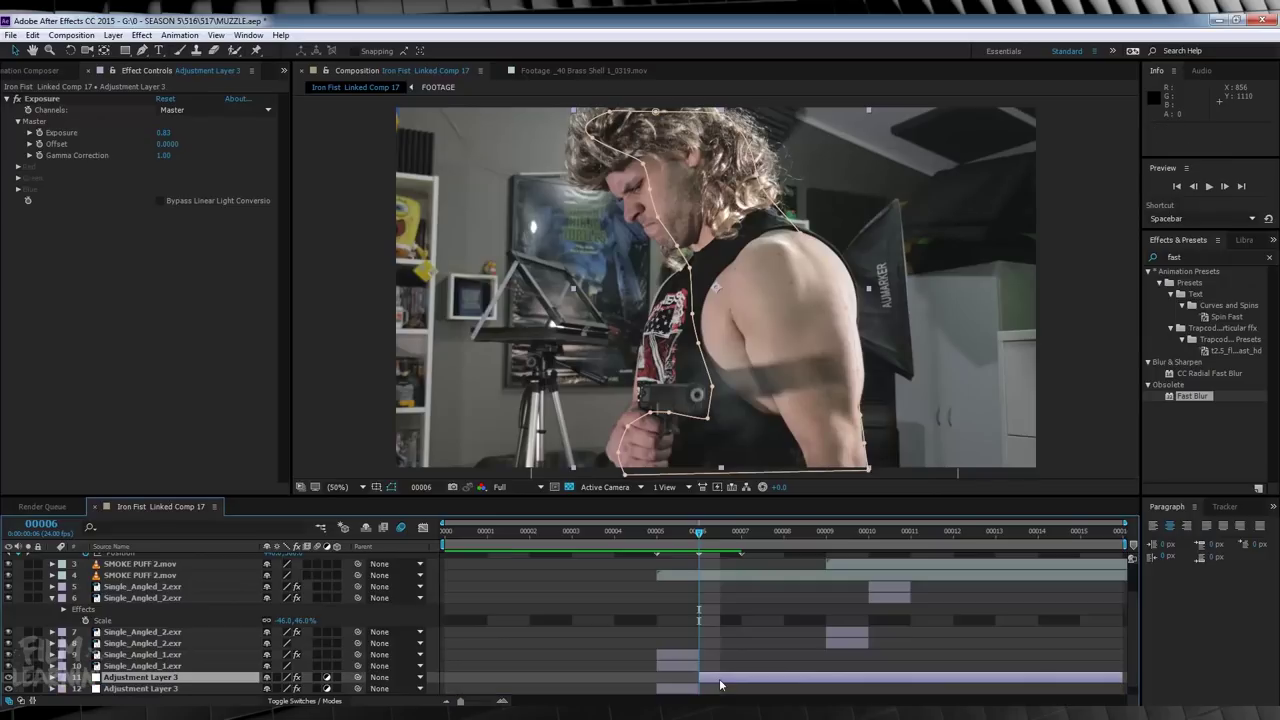
pyautogui.moveTo(713, 678); pyautogui.dragTo(835, 678)
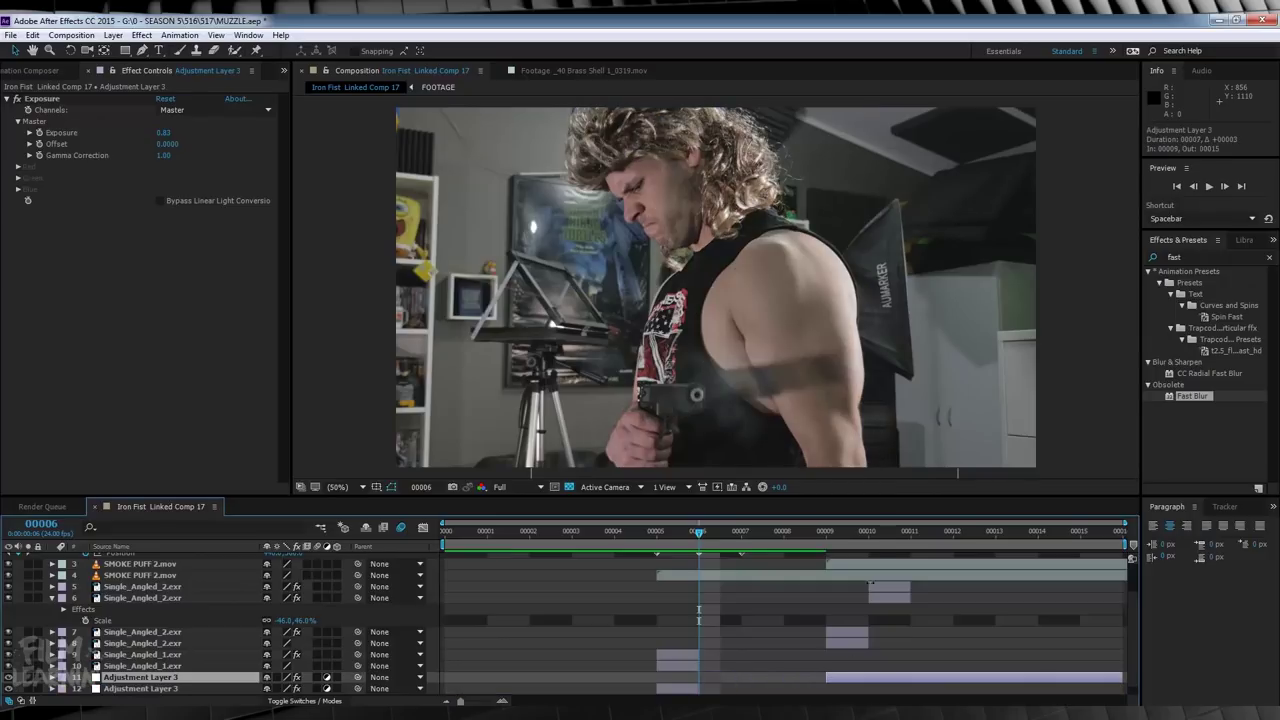
# Split the second exposure piece at frame 11 and remove the remainder after the second flash.
pyautogui.click(896, 536)
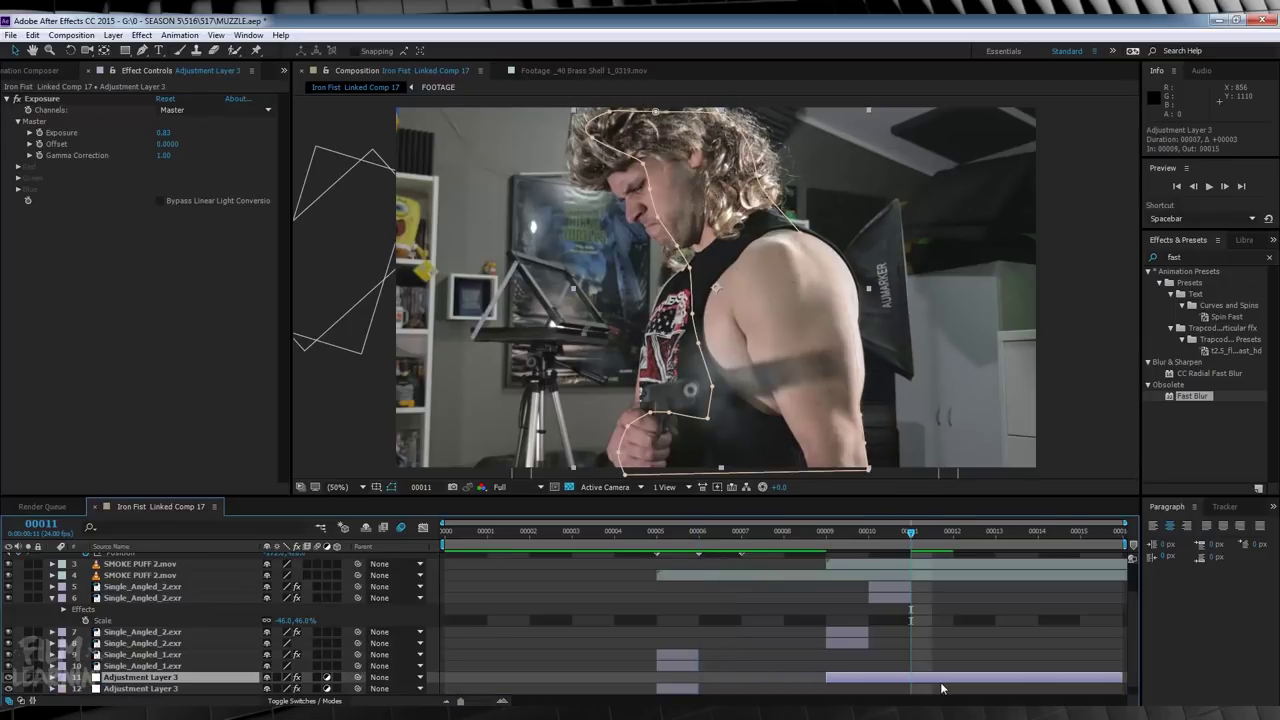
pyautogui.hotkey('alt', ']')
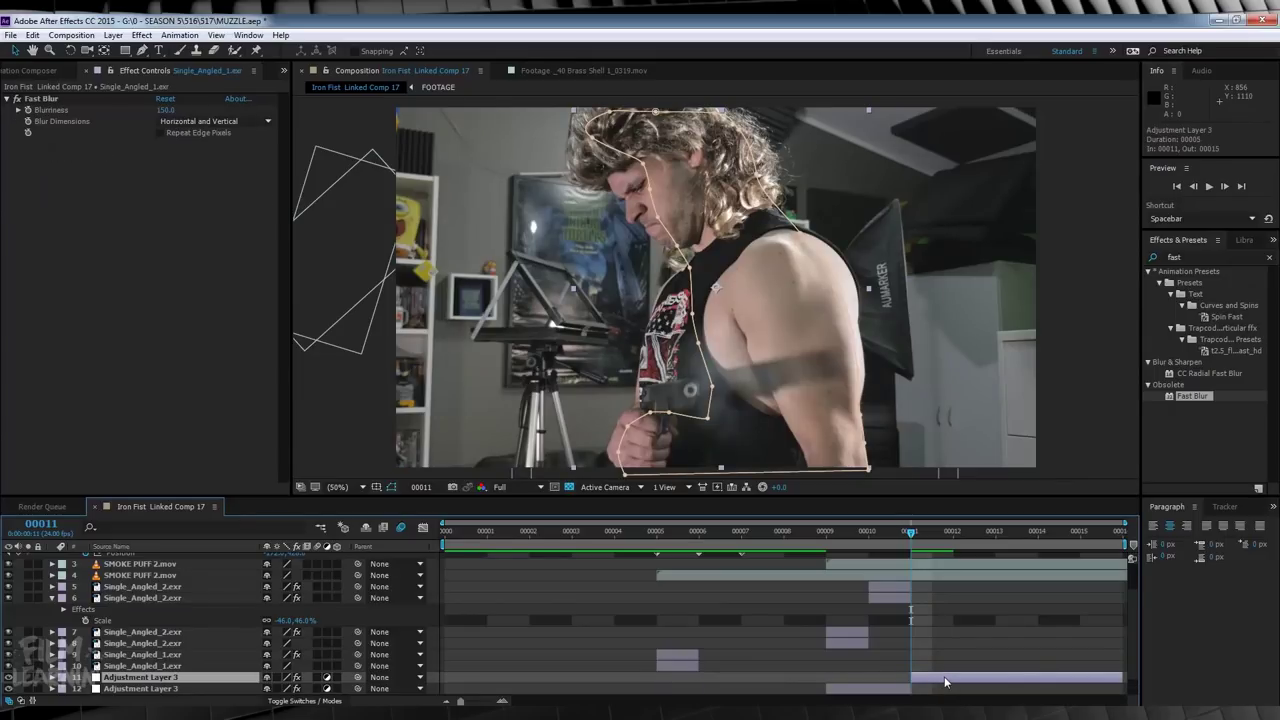
pyautogui.click(574, 587)
# Play back the composition from the first frame to check the exposure flicker on the man.
pyautogui.click(449, 535)
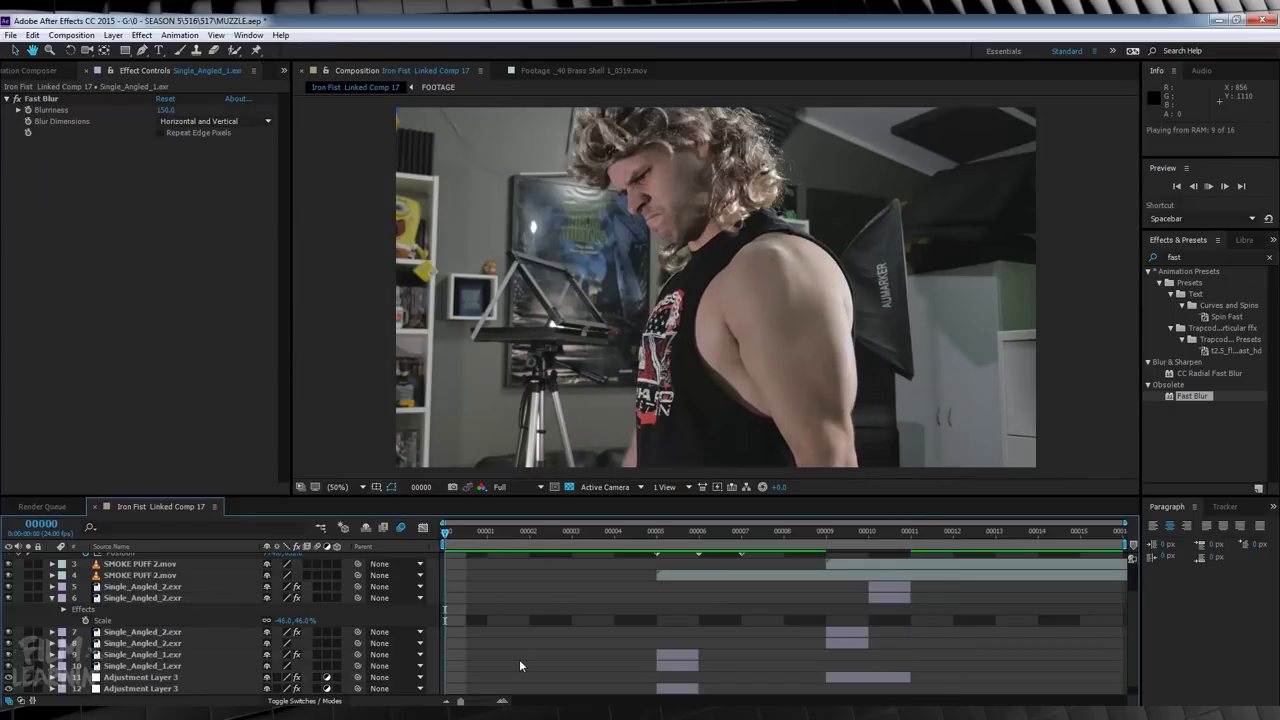
pyautogui.press('space')
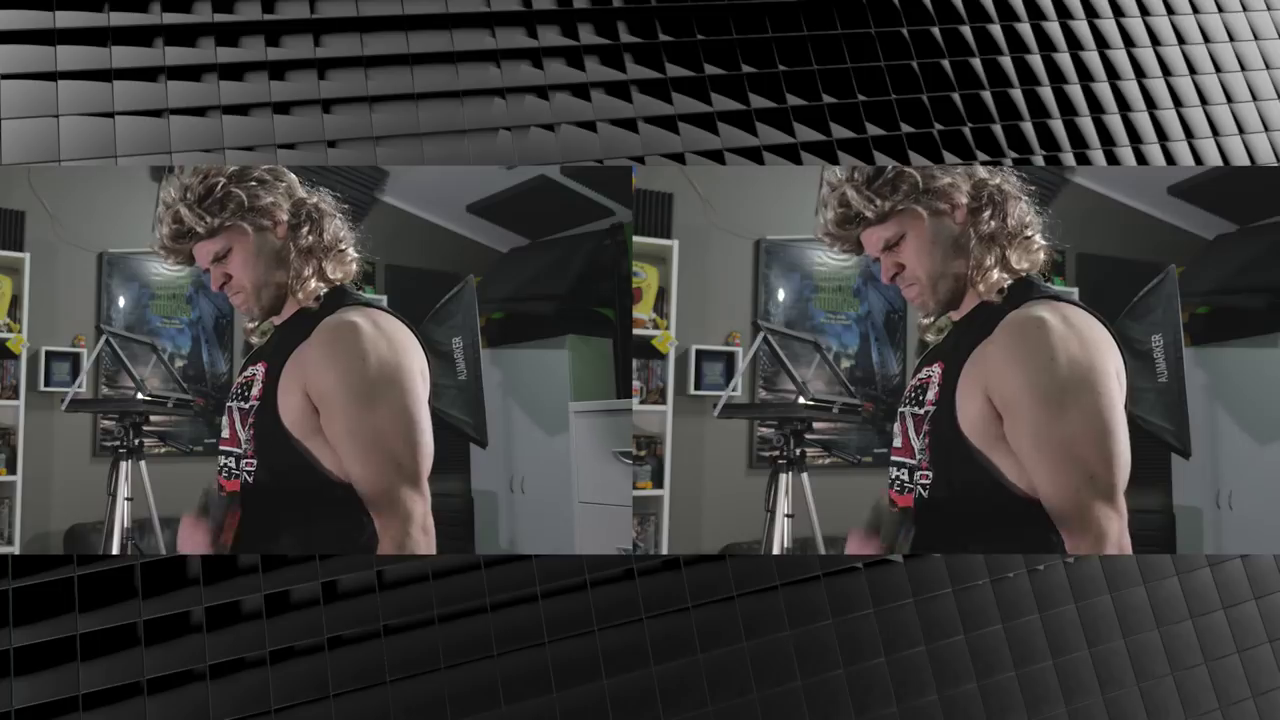